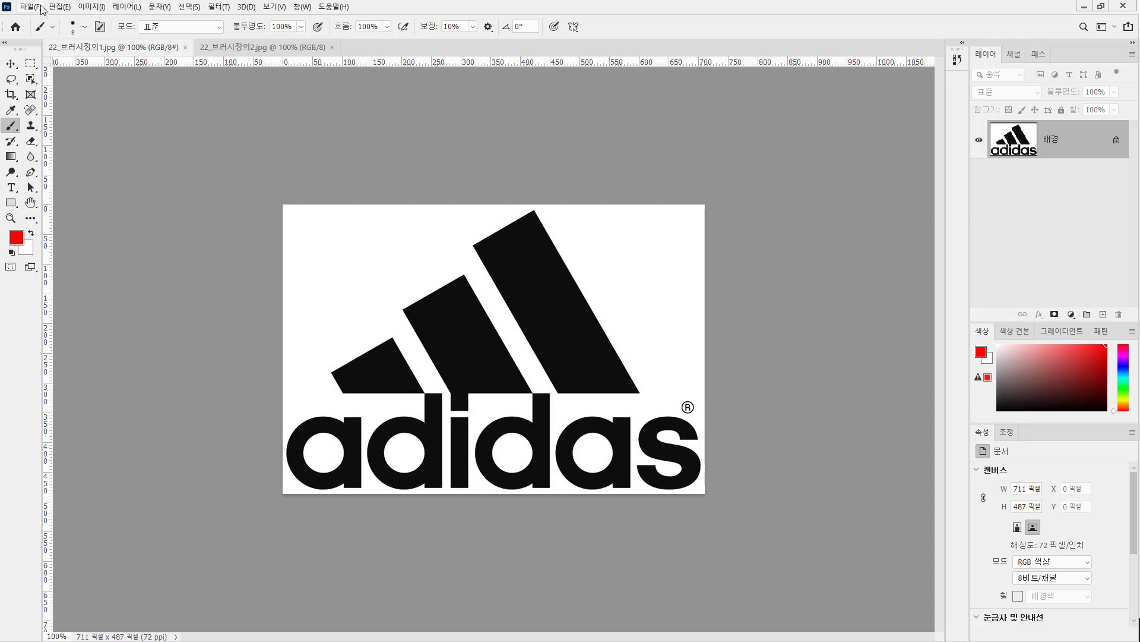
# Define the adidas logo image as a brush preset named 로고.
pyautogui.click(61, 7)
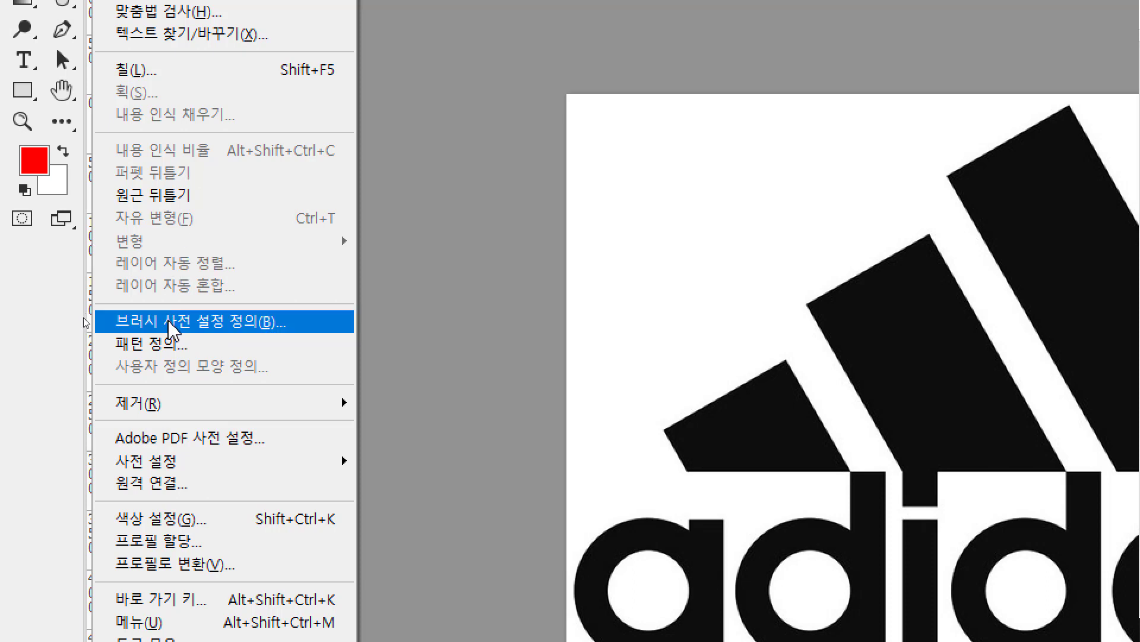
pyautogui.click(170, 324)
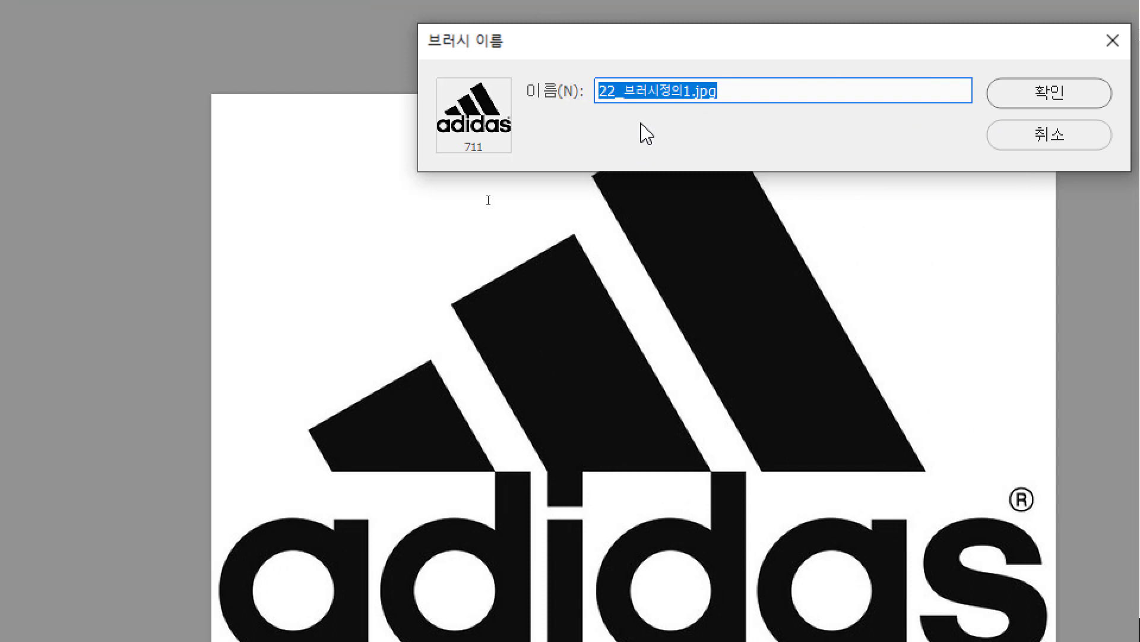
pyautogui.moveTo(592, 54); pyautogui.dragTo(540, 145)
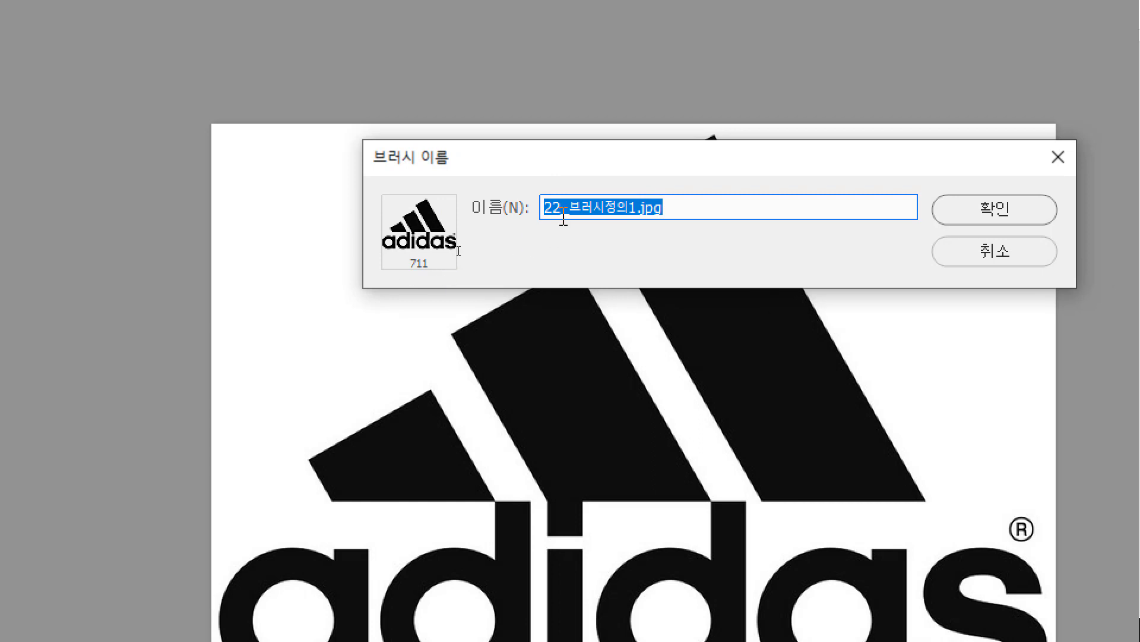
pyautogui.write('ㅎ')
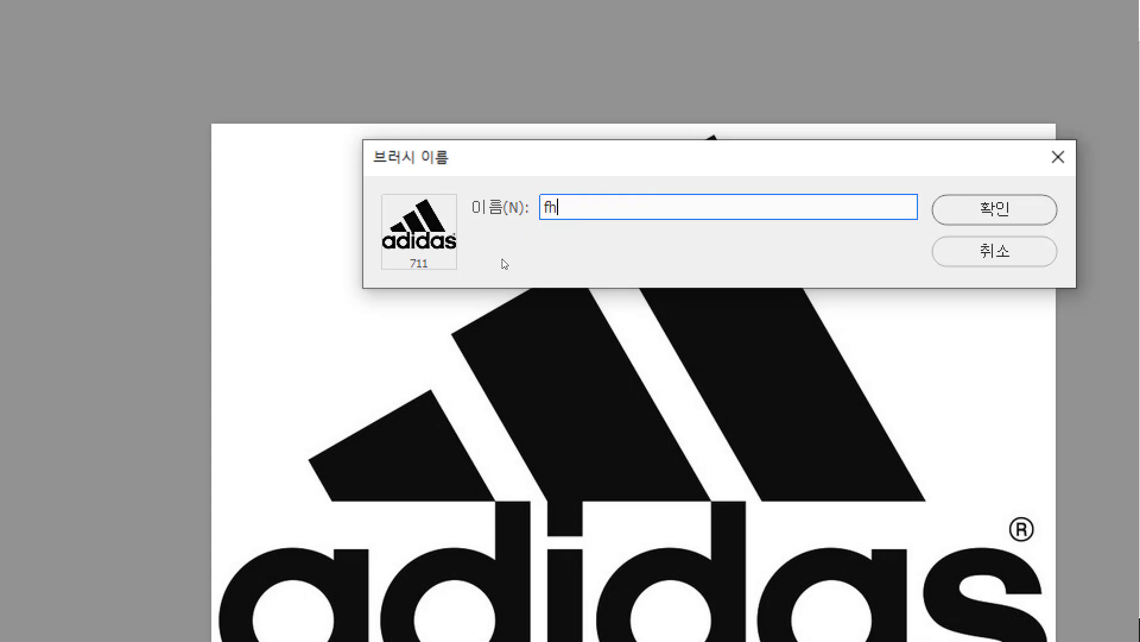
pyautogui.press('BackSpace')
pyautogui.write('로고')
pyautogui.click(591, 204)
pyautogui.click(987, 217)
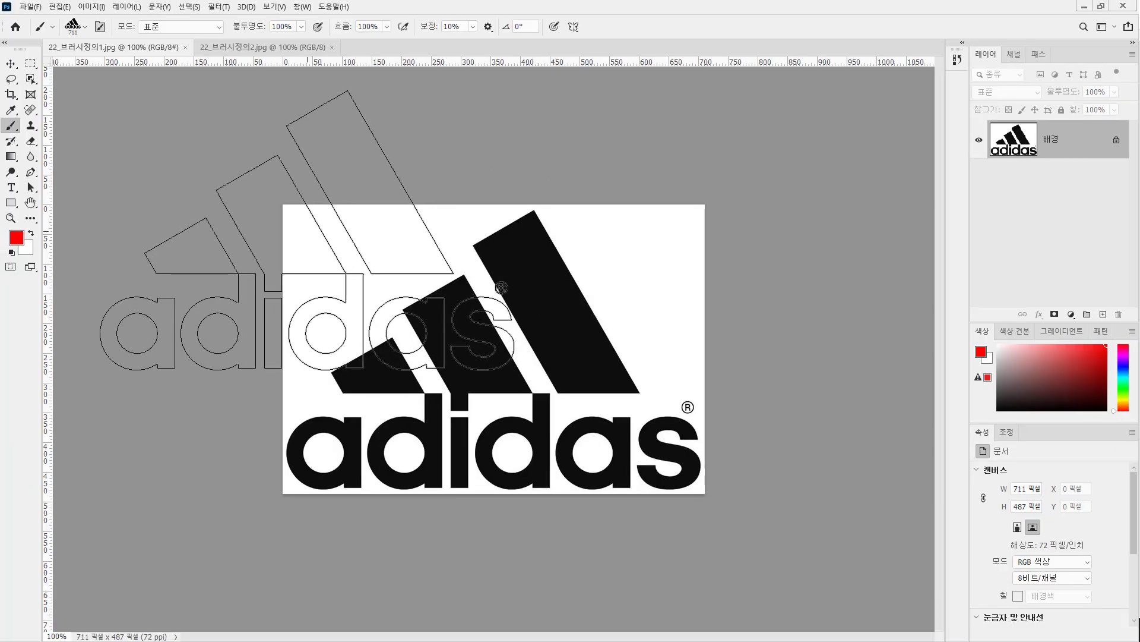
# In 22_브러시정의2.jpg, reduce the logo brush to 175 pixels and stamp one red logo in the photo's upper-left corner.
pyautogui.click(262, 47)
pyautogui.hotkey('ctrl', '0')
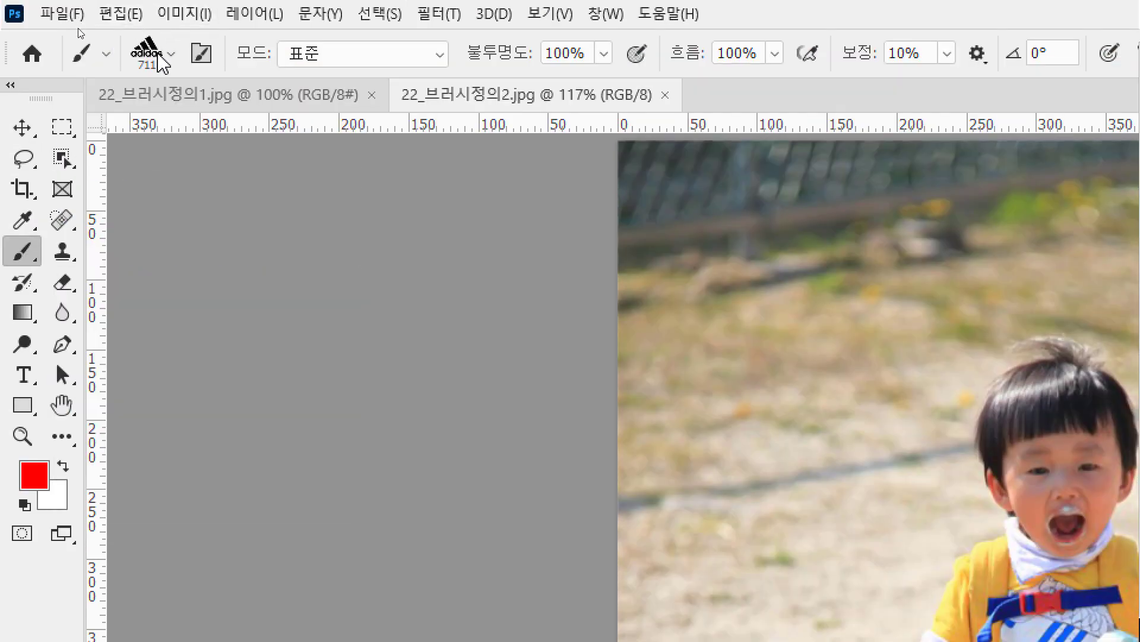
pyautogui.click(167, 60)
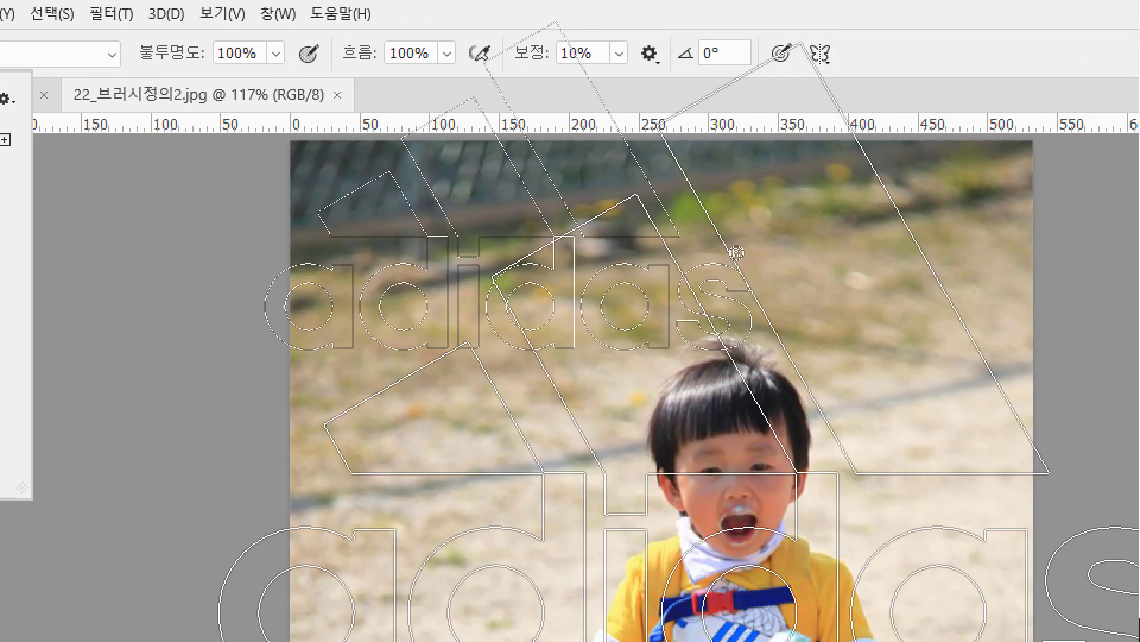
pyautogui.keyDown('ctrl'); pyautogui.click(685, 371); pyautogui.keyUp('ctrl')
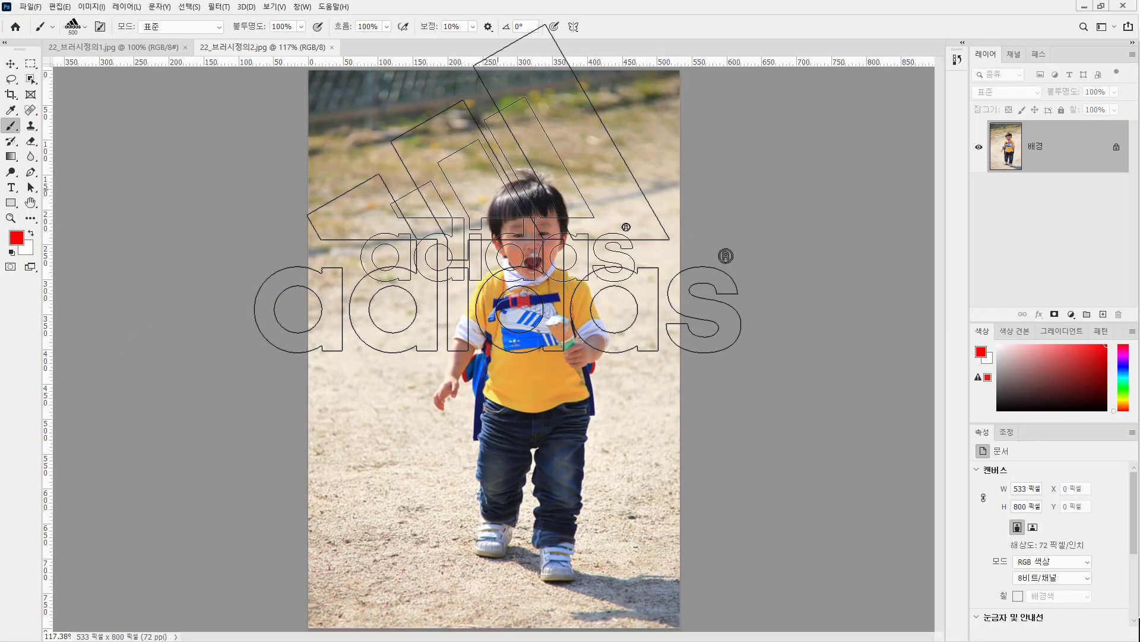
pyautogui.press('[')
pyautogui.press('[')
pyautogui.press('[')
pyautogui.press('[')
pyautogui.press('[')
pyautogui.press('[')
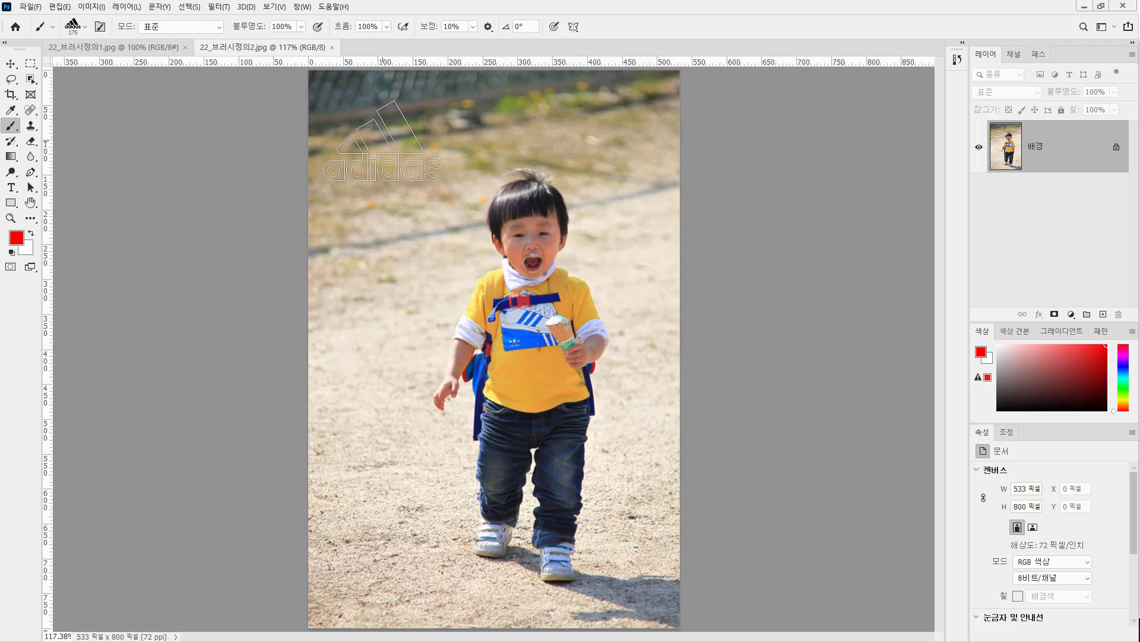
pyautogui.click(382, 141)
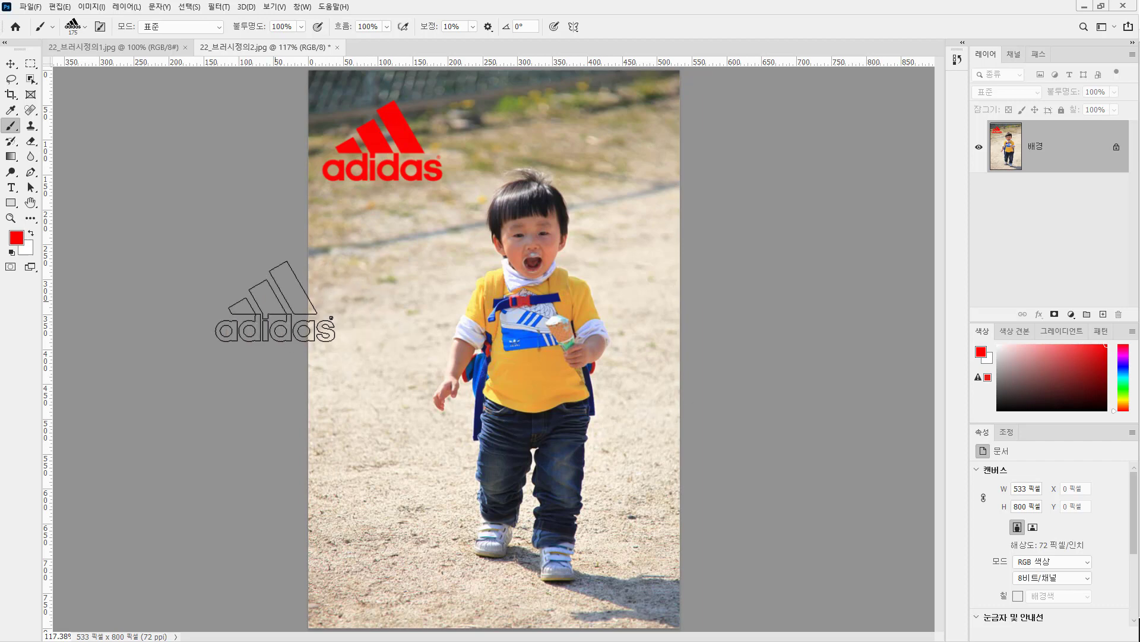
# Stamp the logo in blue sampled from the shirt print at the photo's lower left, and in default black at its upper right.
pyautogui.click(16, 238)
pyautogui.moveTo(508, 124); pyautogui.dragTo(771, 126)
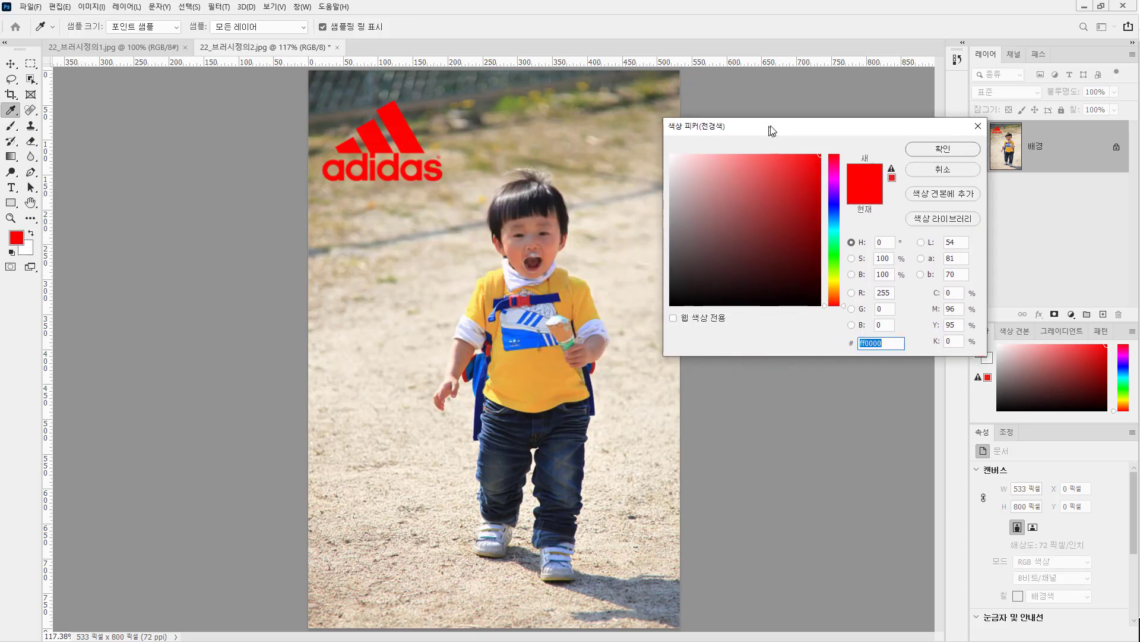
pyautogui.click(538, 325)
pyautogui.click(945, 149)
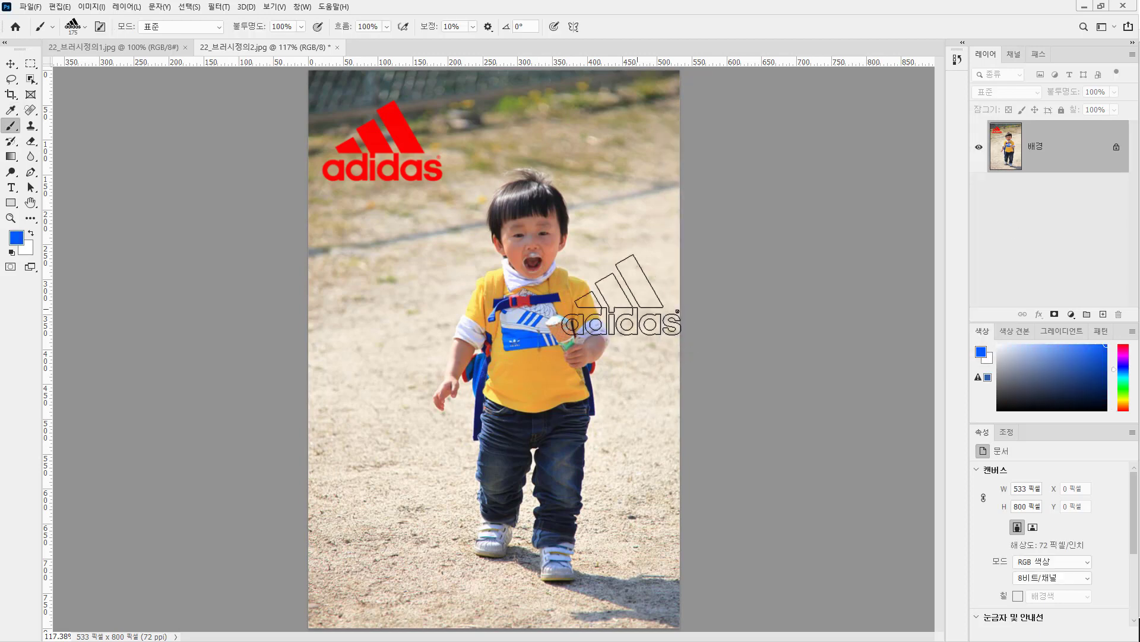
pyautogui.click(378, 541)
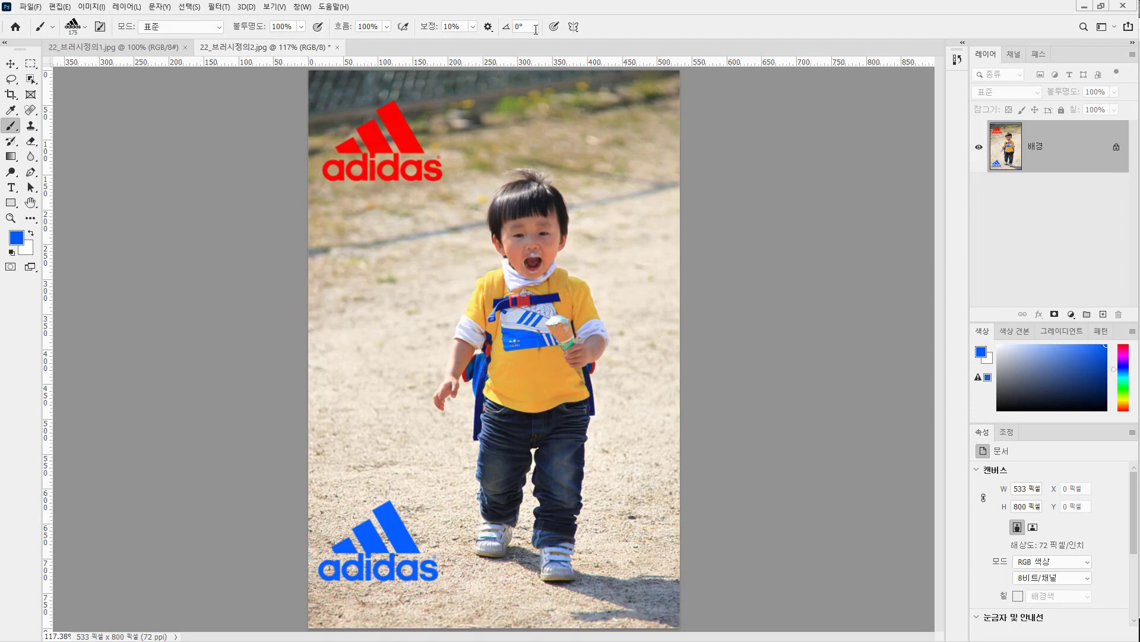
pyautogui.press('d')
pyautogui.click(607, 122)
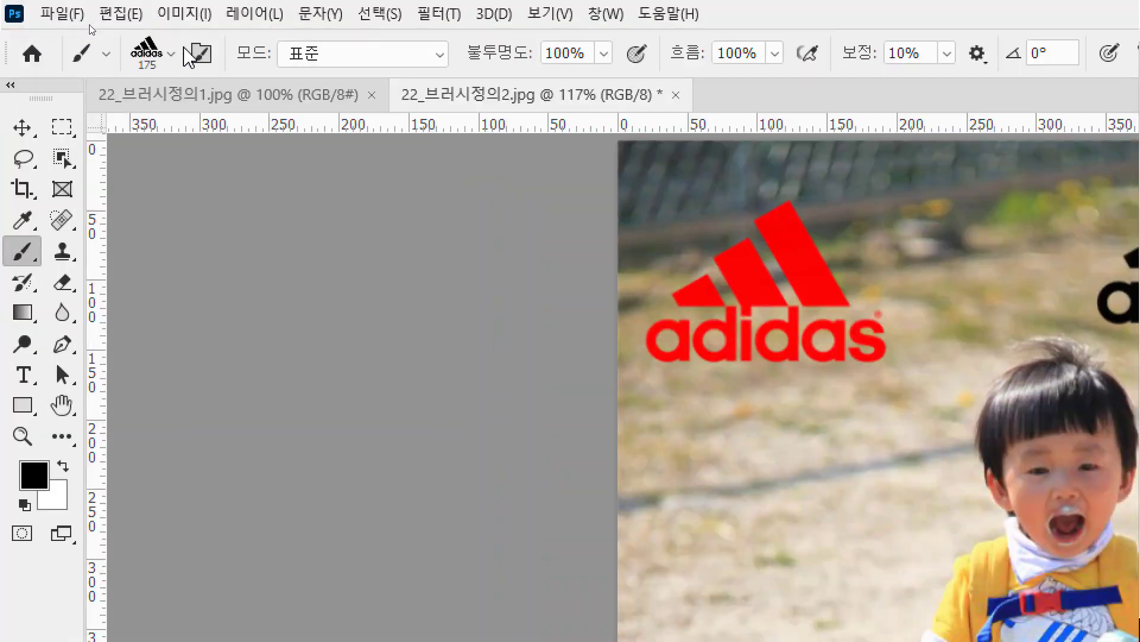
# Start importing brushes from the brush picker and browse to the Data_1 (D:) drive.
pyautogui.click(86, 28)
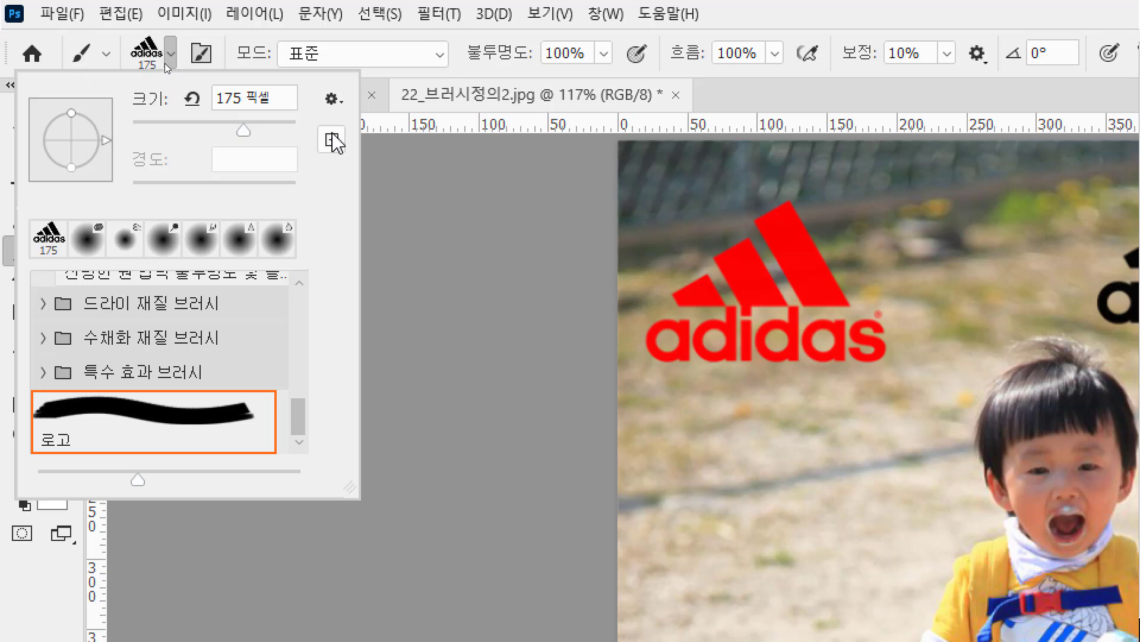
pyautogui.click(332, 107)
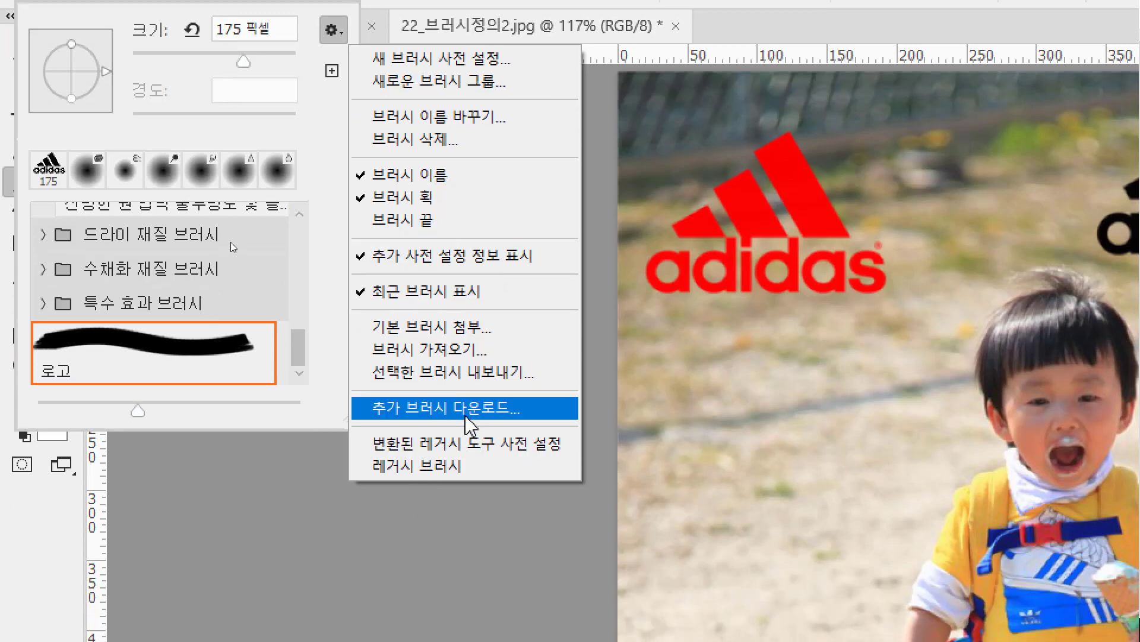
pyautogui.click(486, 353)
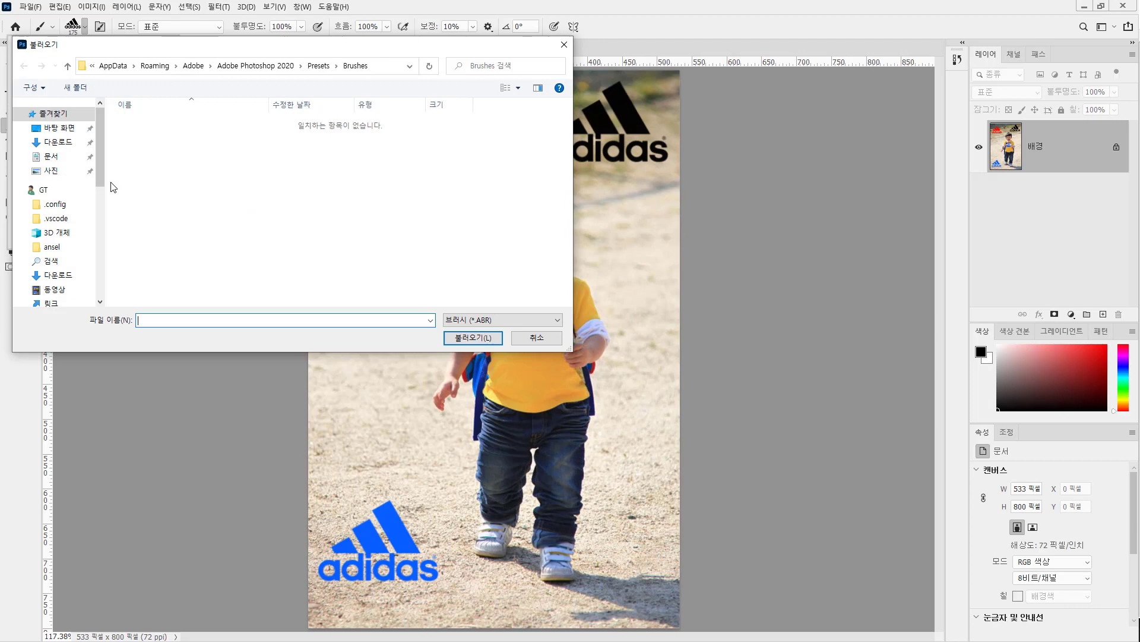
pyautogui.scroll(-10, 65, 220)
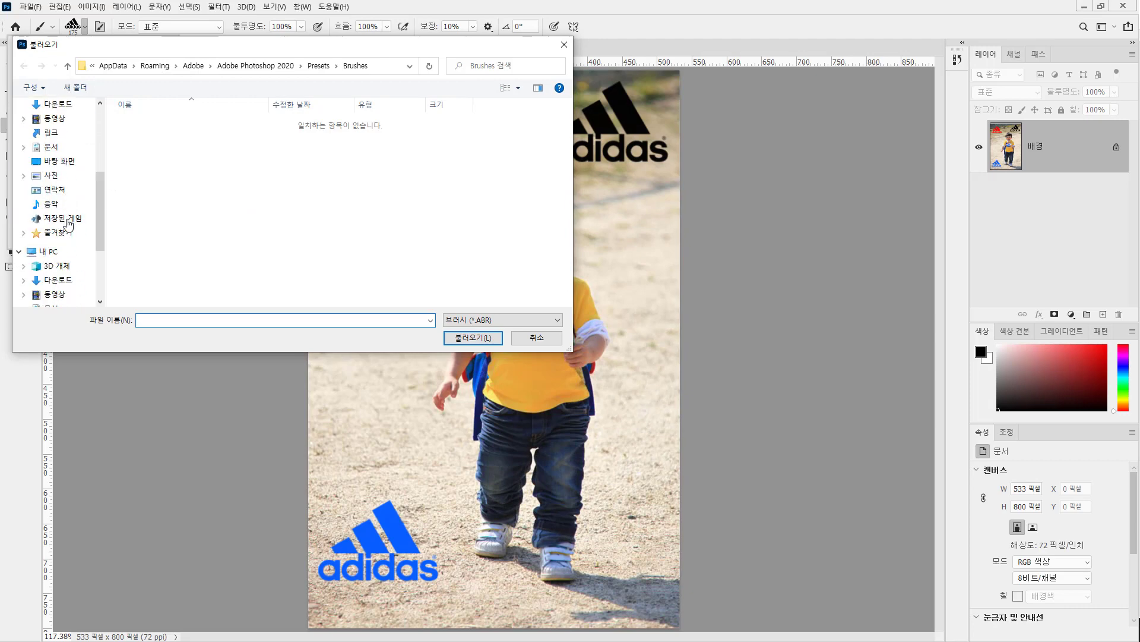
pyautogui.click(60, 257)
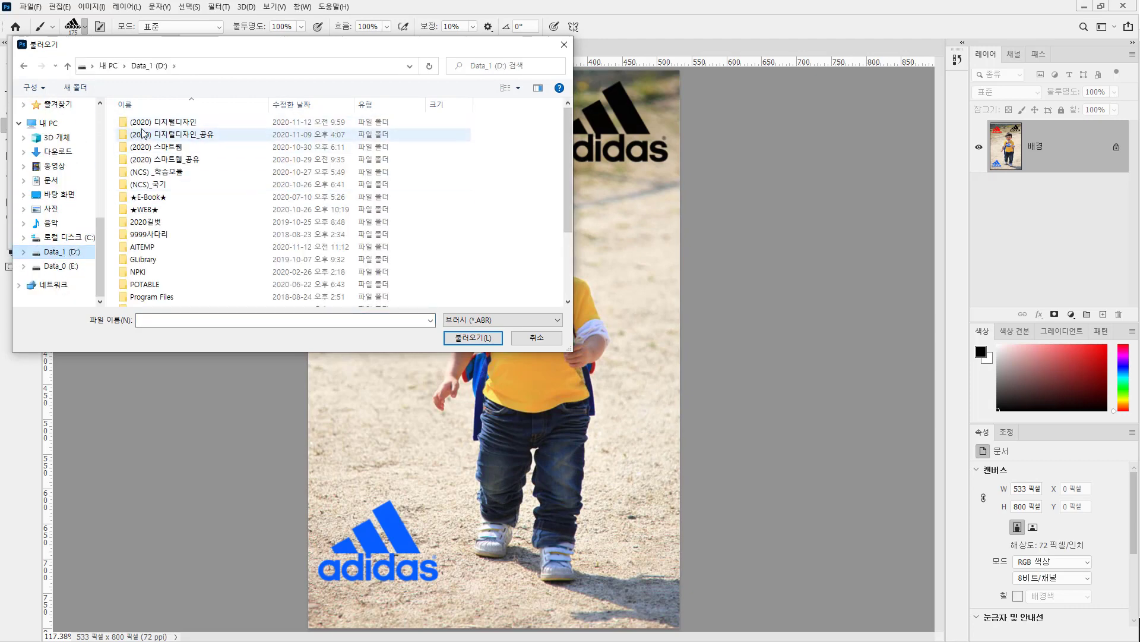
pyautogui.click(146, 135)
pyautogui.doubleClick(146, 135)
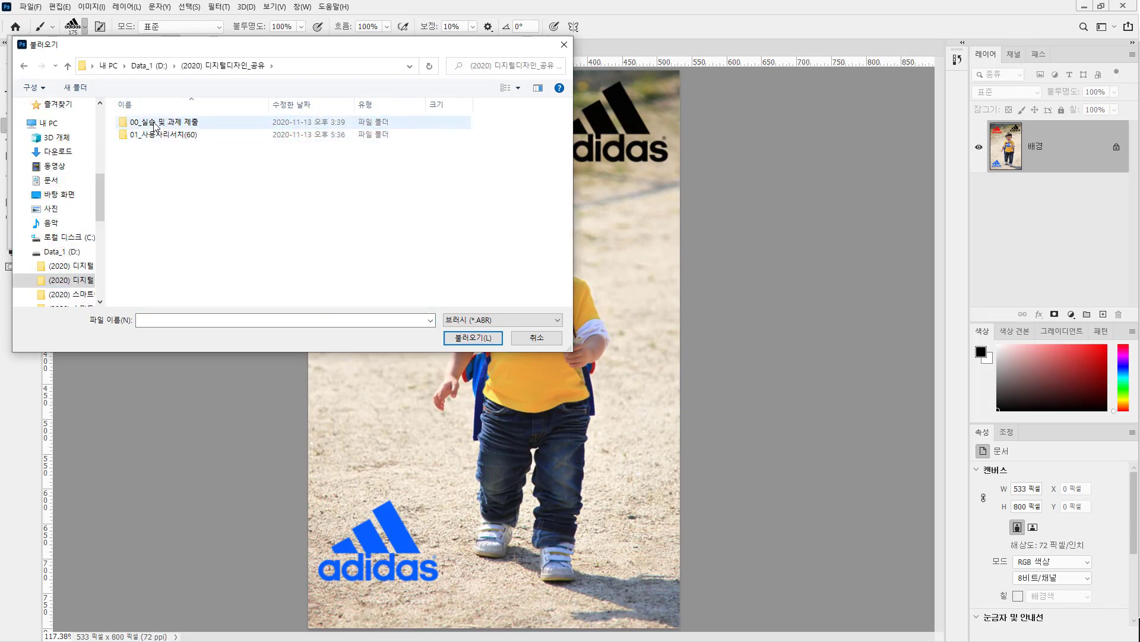
pyautogui.doubleClick(156, 123)
# Import the brush file 22_브러시(물감) from (2020) 디지털디자인, 00_실습, [02] 포토샵, 1_기본.
pyautogui.click(75, 268)
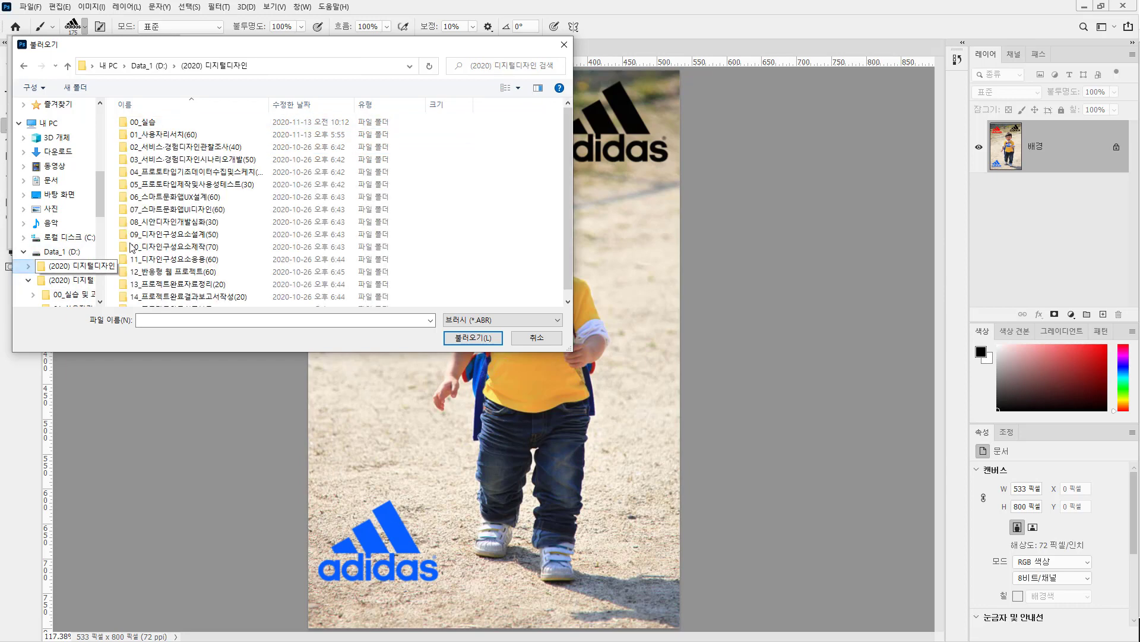
pyautogui.doubleClick(160, 123)
pyautogui.doubleClick(212, 138)
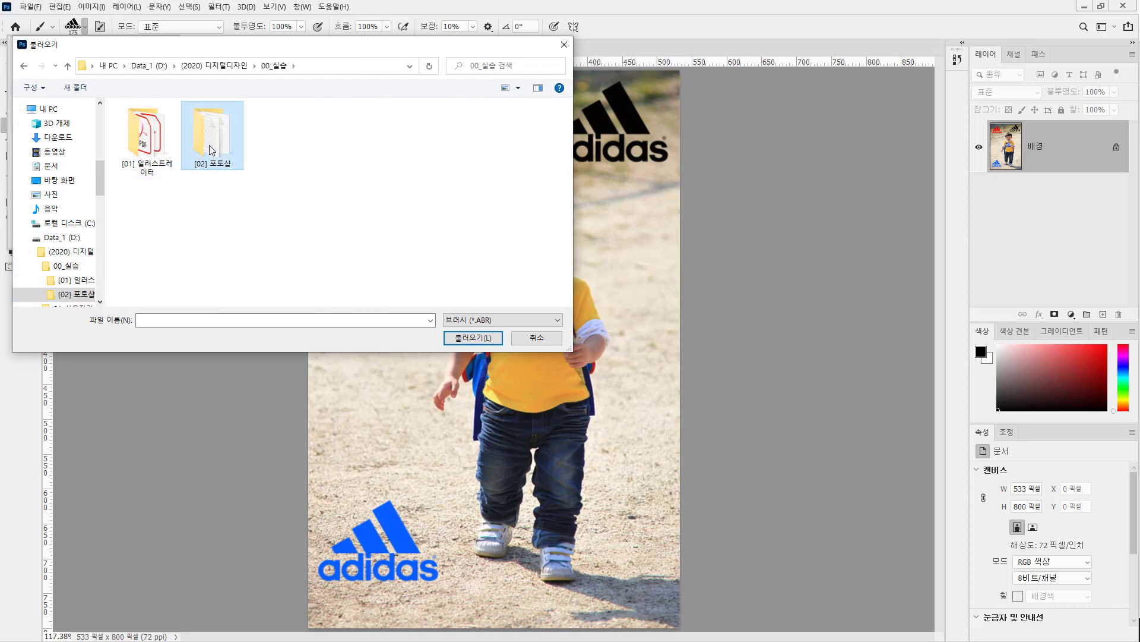
pyautogui.doubleClick(145, 121)
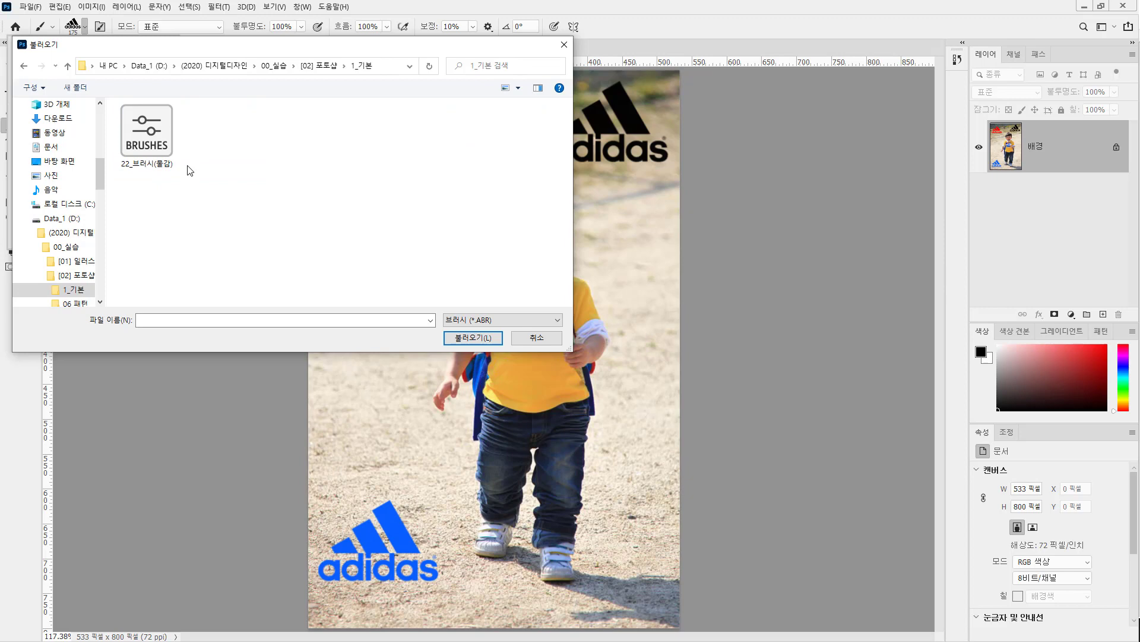
pyautogui.click(147, 140)
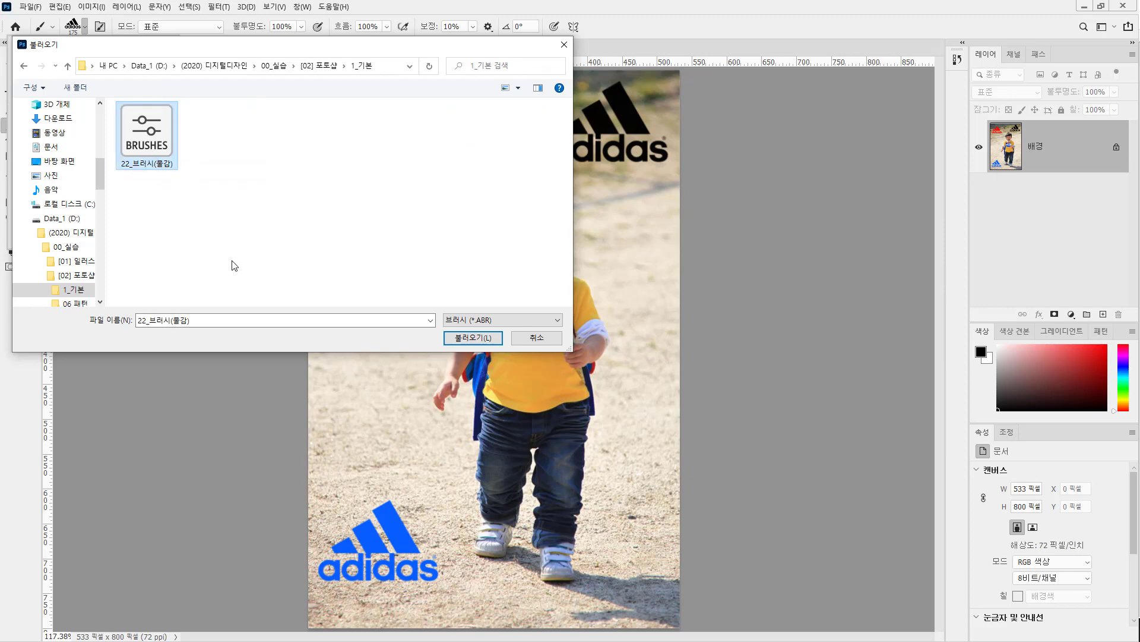
pyautogui.click(455, 339)
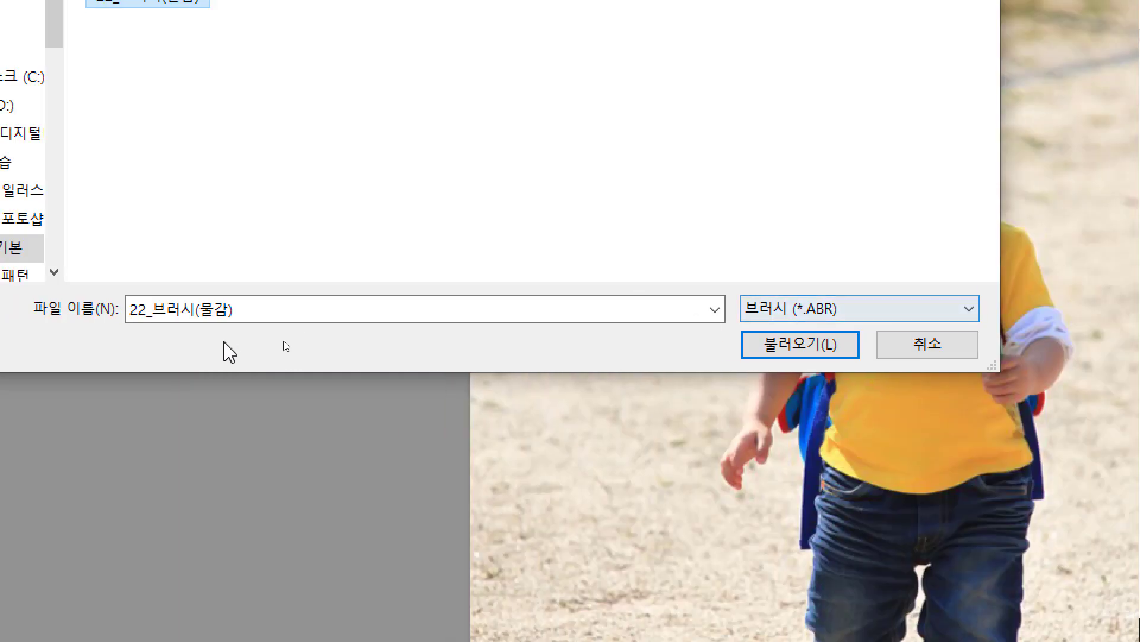
pyautogui.click(832, 350)
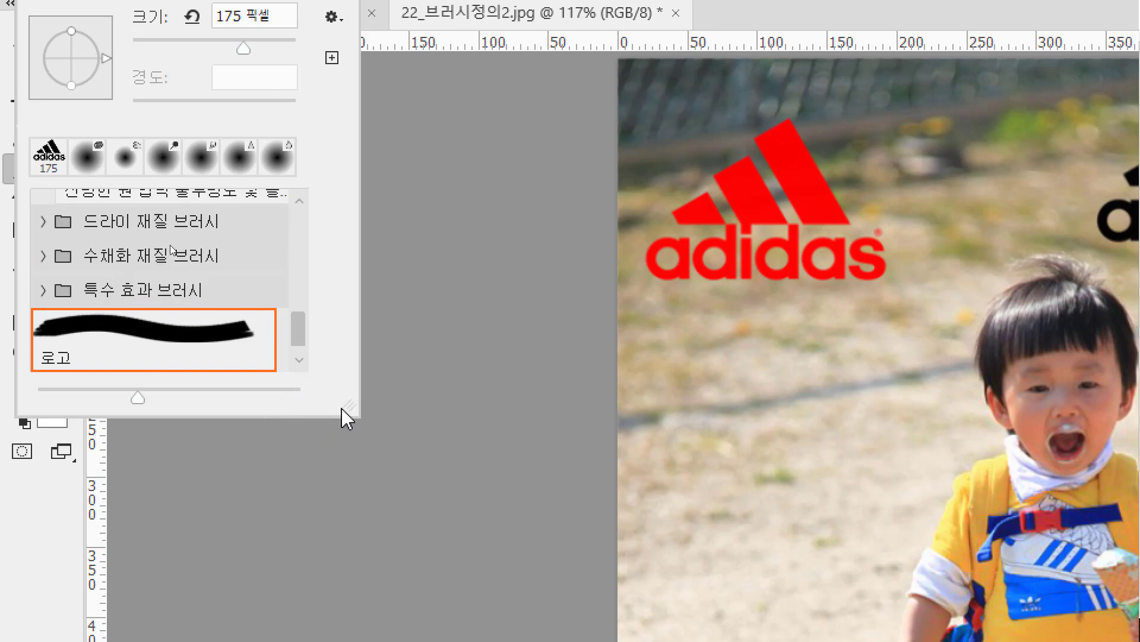
# Enlarge the brush picker and expand the imported 22_브러시(물감) brush group.
pyautogui.moveTo(349, 408)
pyautogui.mouseDown()
pyautogui.moveTo(359, 499)
pyautogui.moveTo(404, 617)
pyautogui.mouseUp()
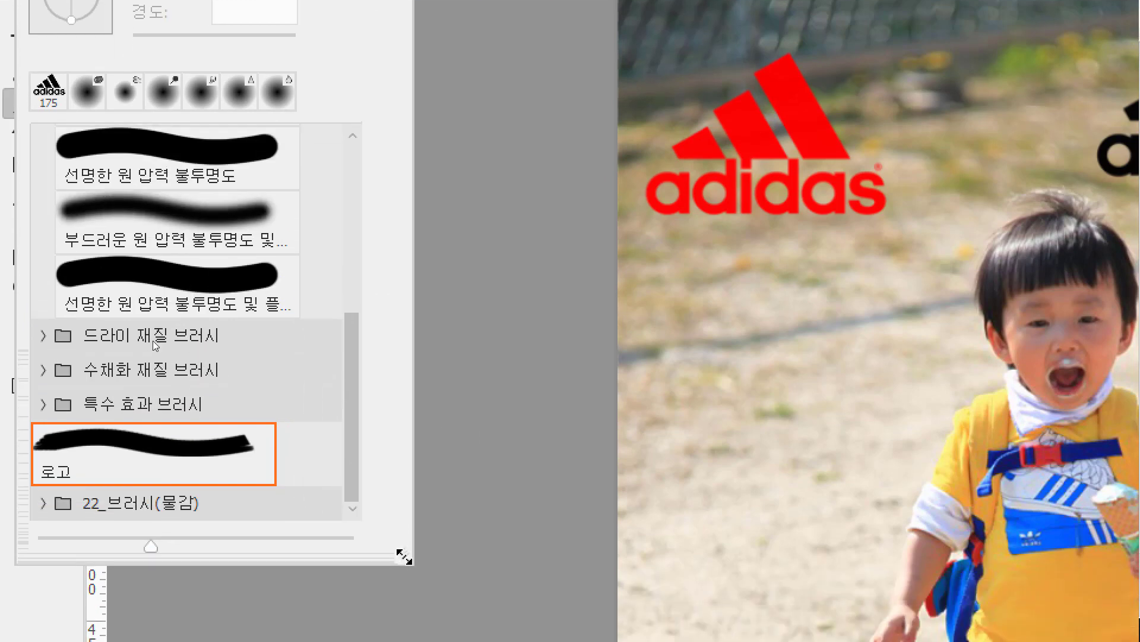
pyautogui.click(52, 505)
pyautogui.scroll(-4, 262, 420)
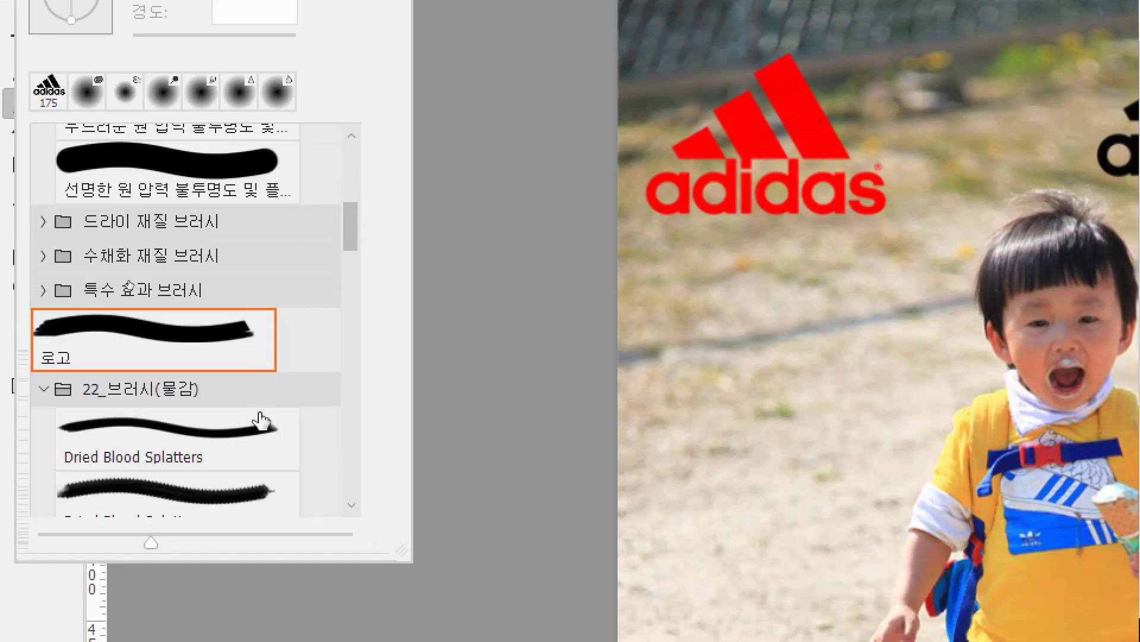
# Browse the 22_브러시(물감) group and choose its third brush, the thick Dried Blood Splatters stroke.
pyautogui.scroll(-2, 190, 429)
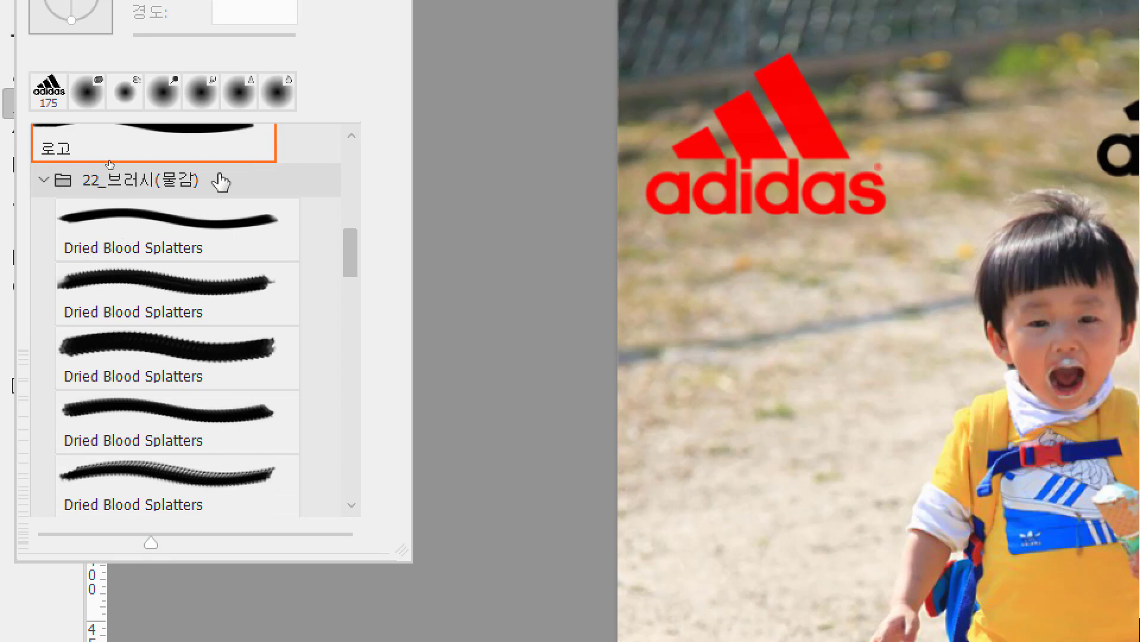
pyautogui.scroll(-5, 125, 237)
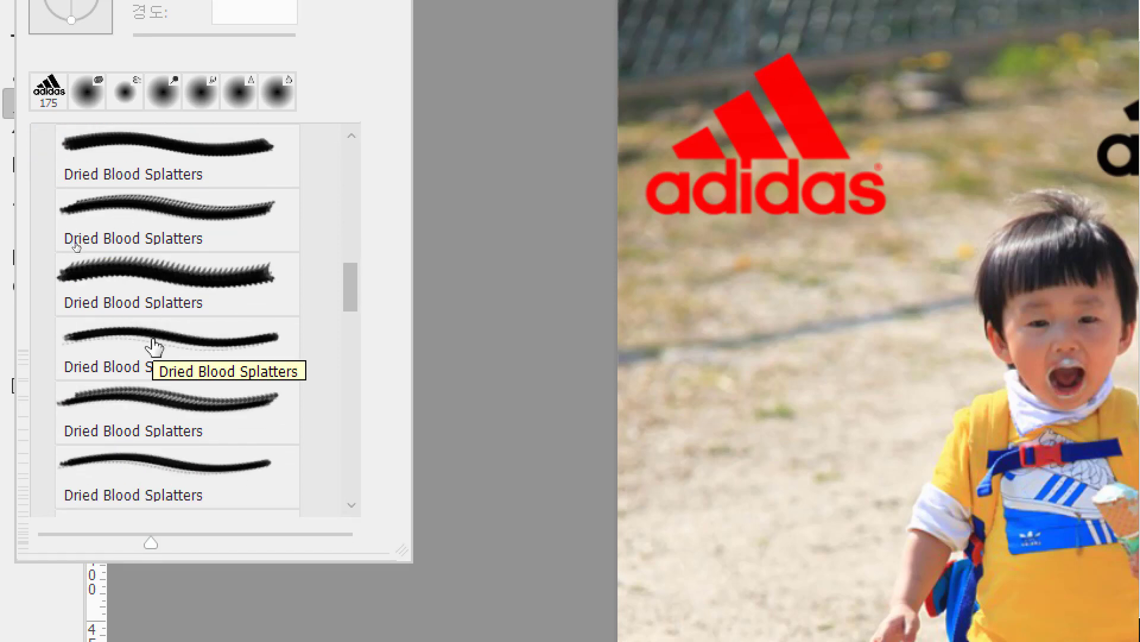
pyautogui.scroll(-3, 153, 348)
pyautogui.scroll(-1, 290, 382)
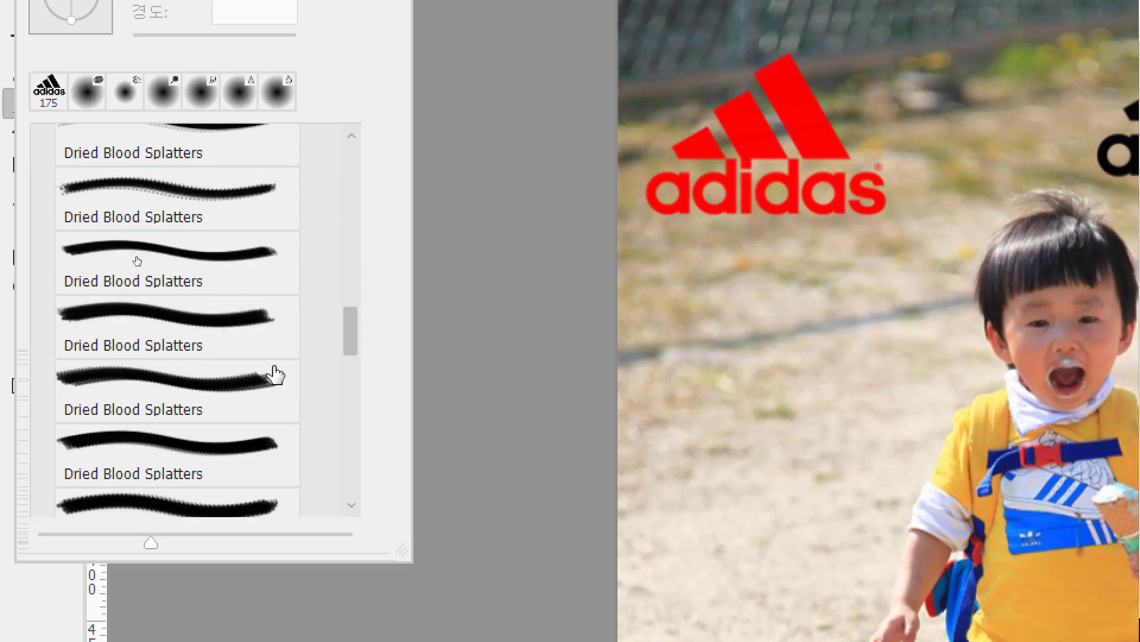
pyautogui.scroll(4, 276, 374)
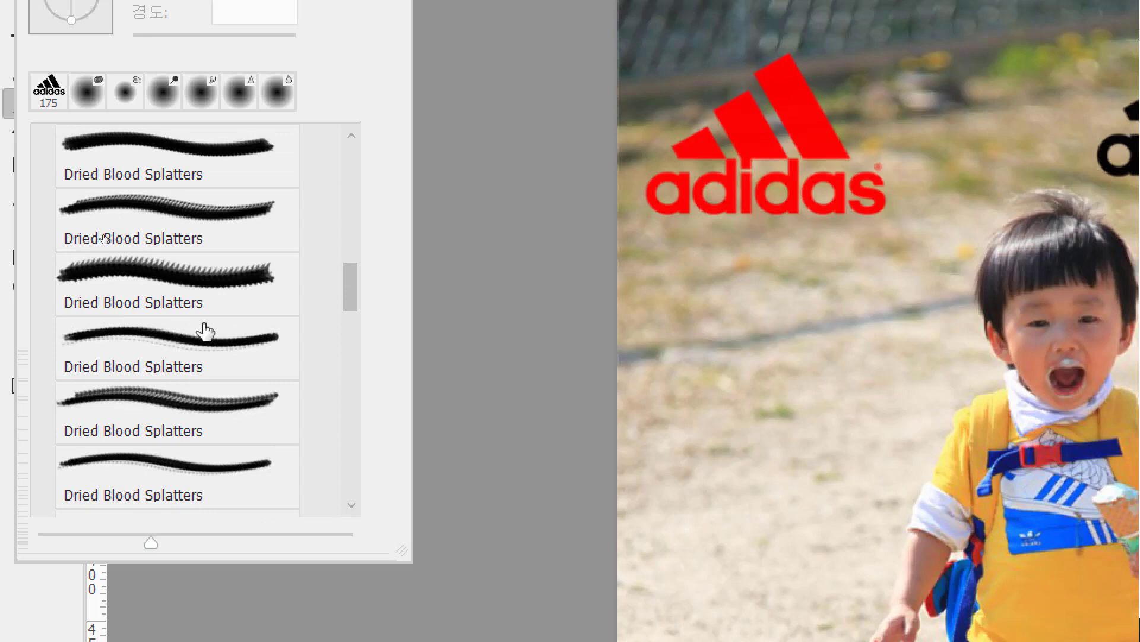
pyautogui.scroll(5, 205, 331)
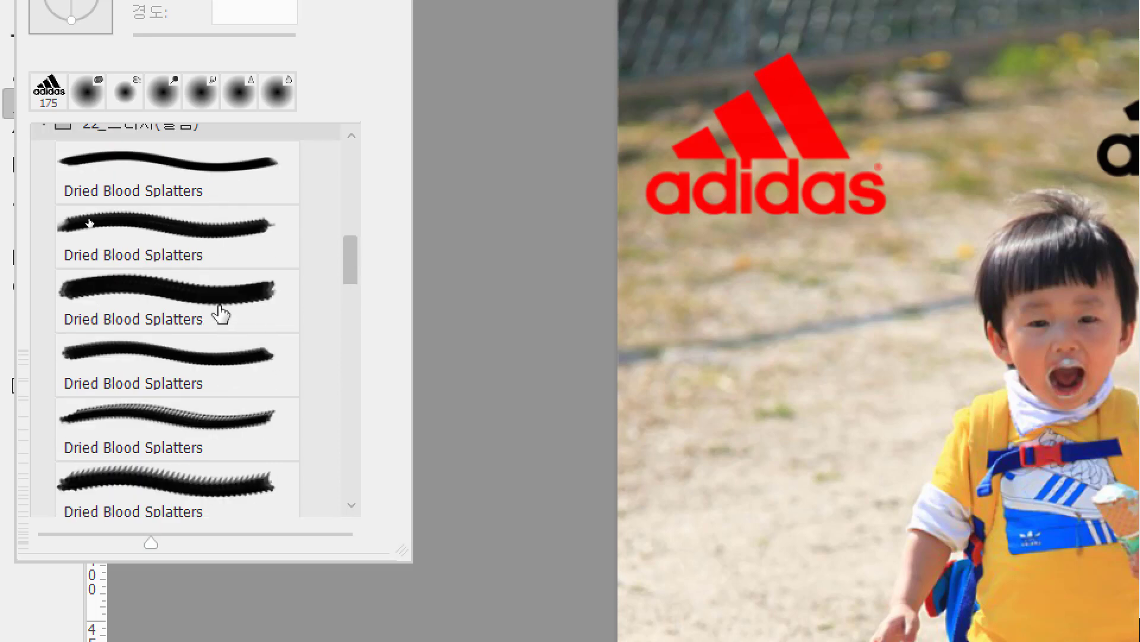
pyautogui.click(153, 287)
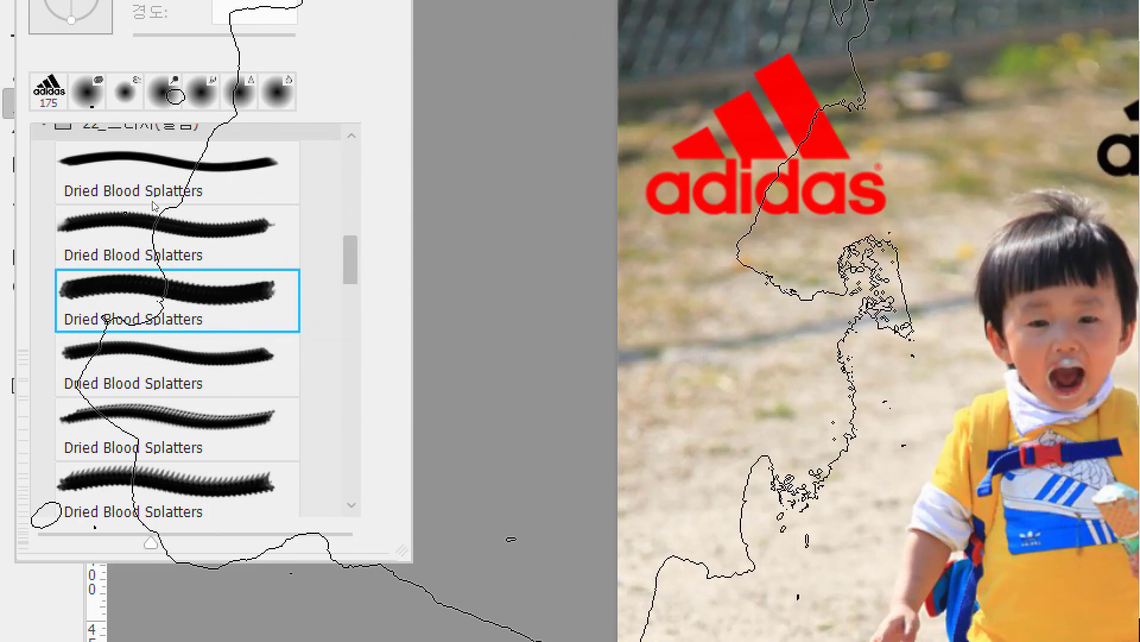
pyautogui.doubleClick(137, 305)
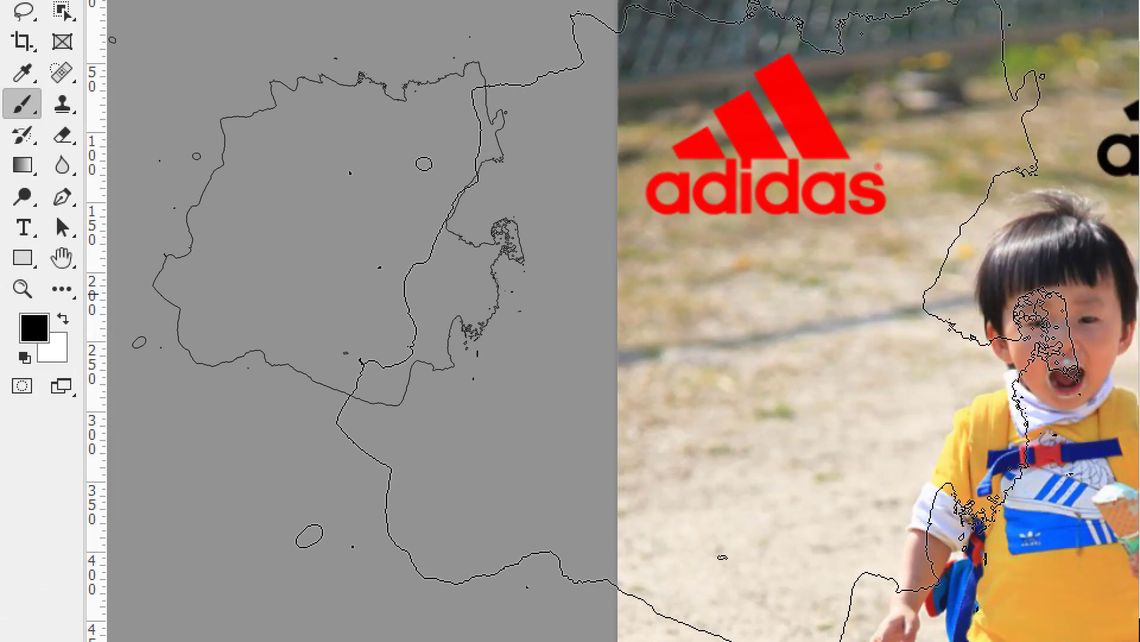
# Reduce the splatter brush to 70 pixels and paint three black splatters down the photo's left side, between the red and blue logos.
pyautogui.press('[')
pyautogui.press('[')
pyautogui.press('[')
pyautogui.press('[')
pyautogui.press('[')
pyautogui.press('[')
pyautogui.press('[')
pyautogui.press('[')
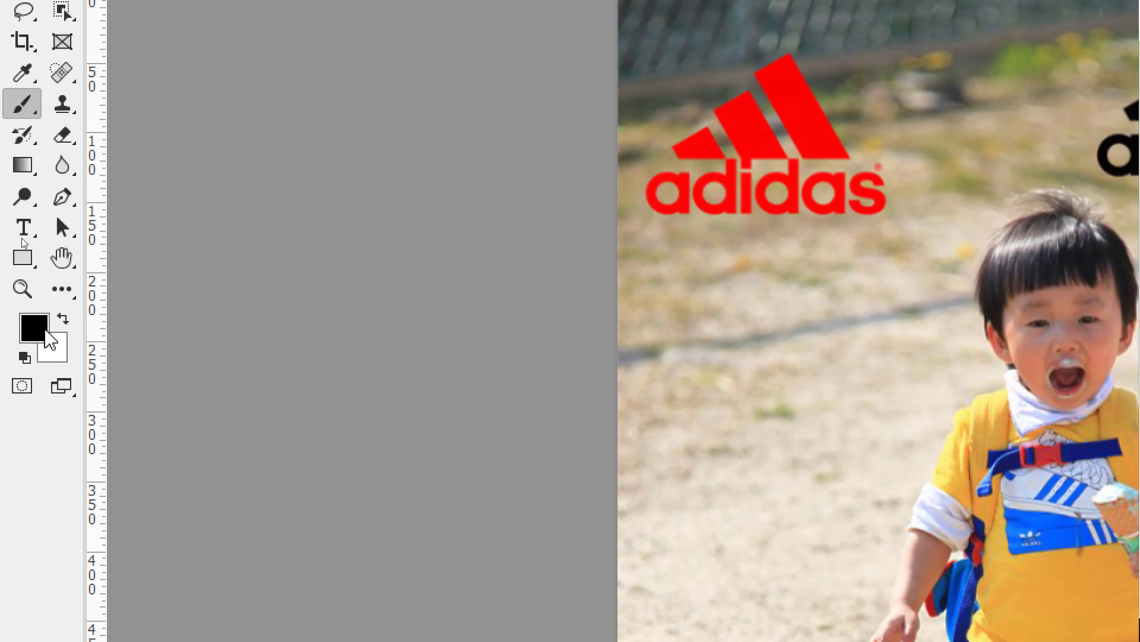
pyautogui.press('i')
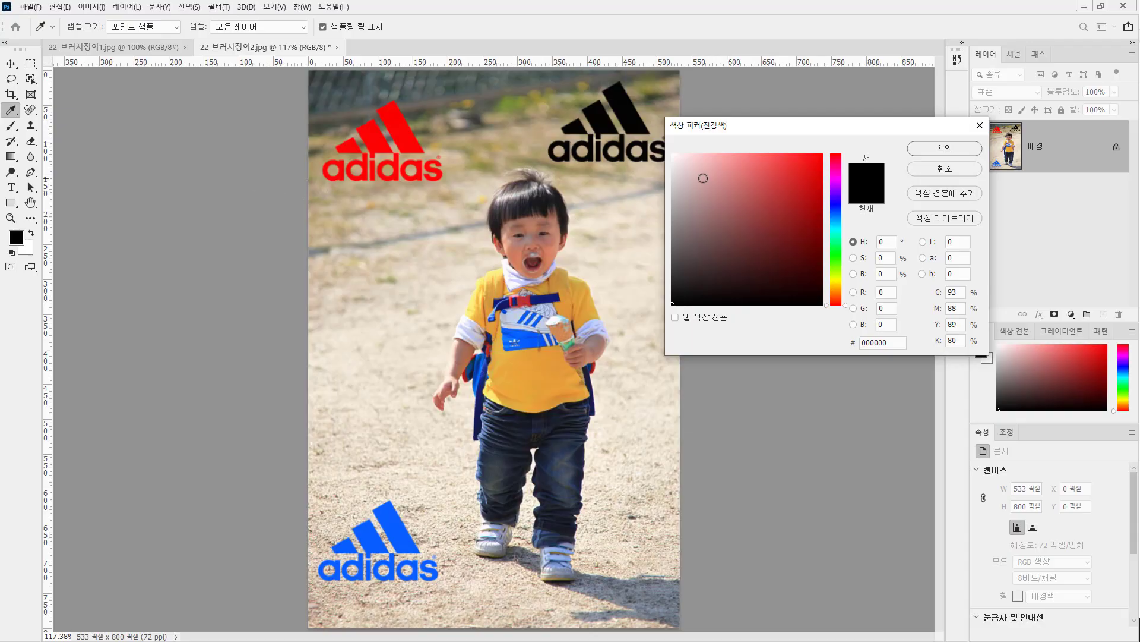
pyautogui.click(915, 170)
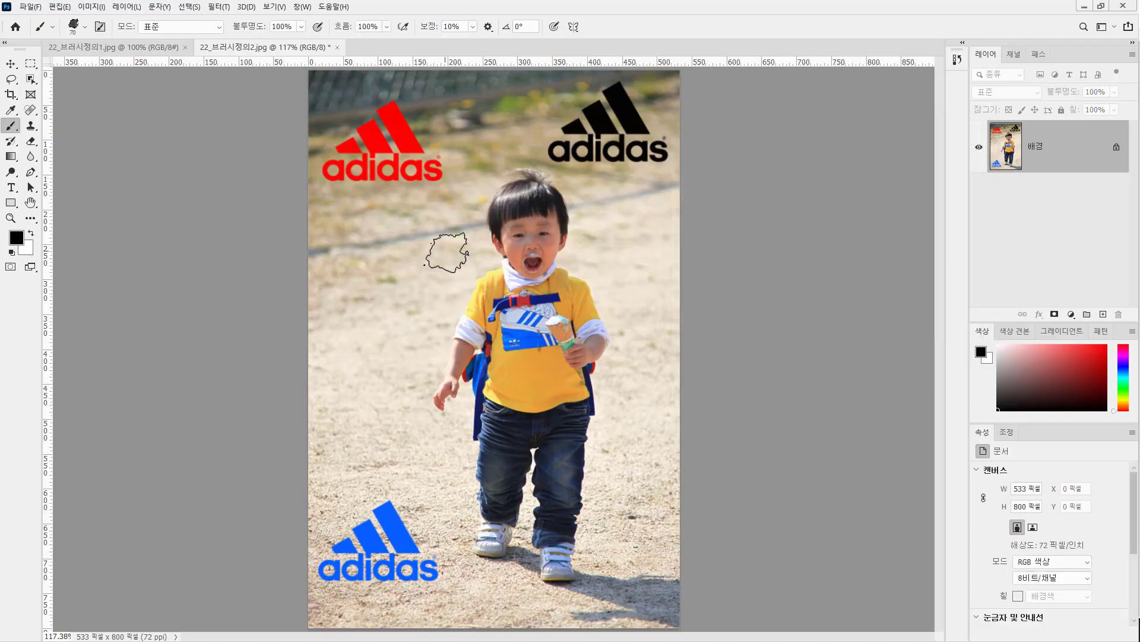
pyautogui.moveTo(365, 255); pyautogui.dragTo(361, 278)
pyautogui.click(361, 349)
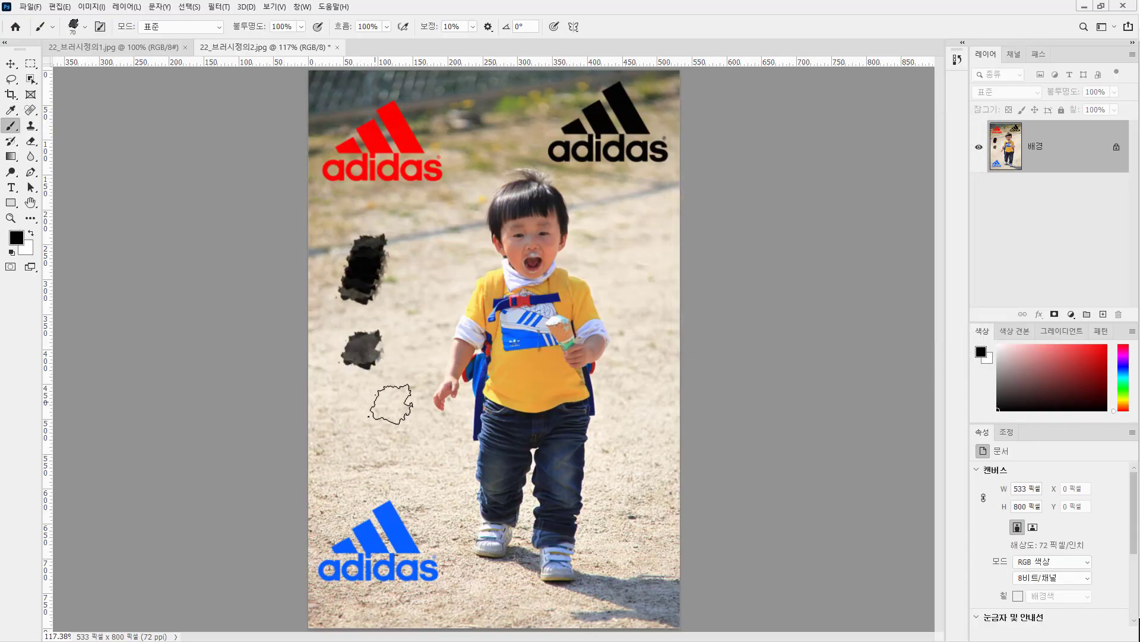
pyautogui.click(356, 438)
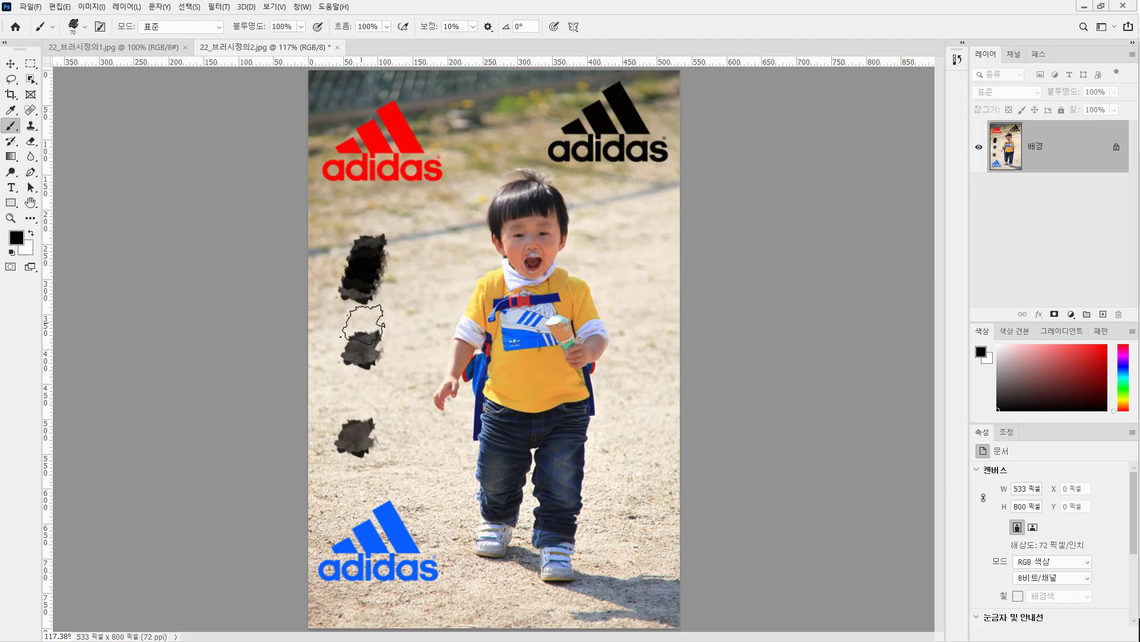
pyautogui.click(52, 27)
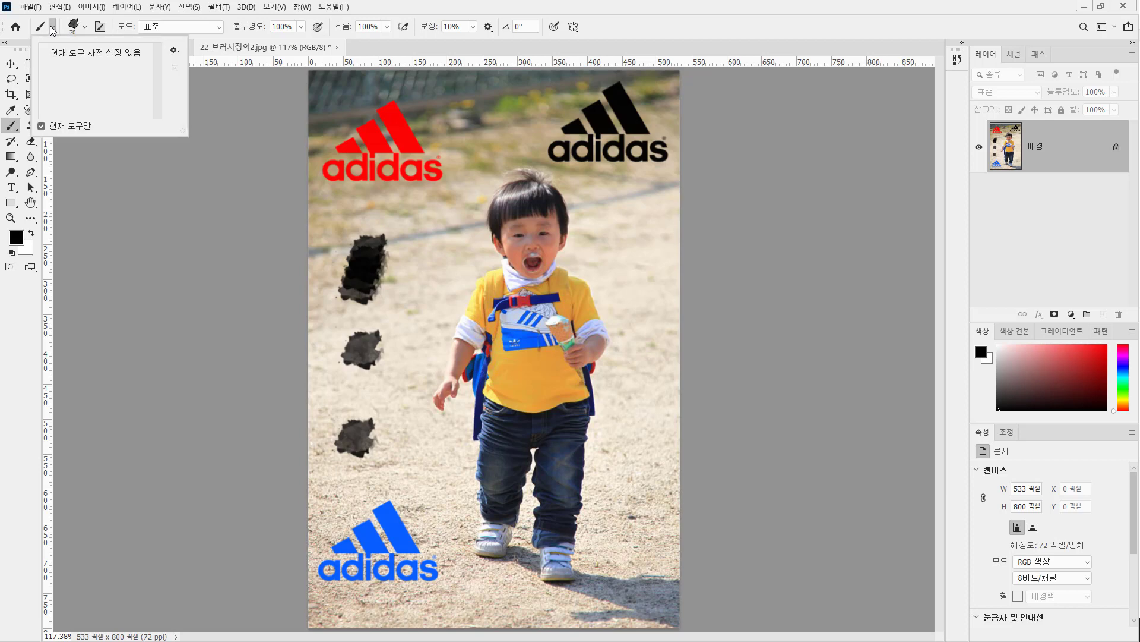
pyautogui.click(174, 51)
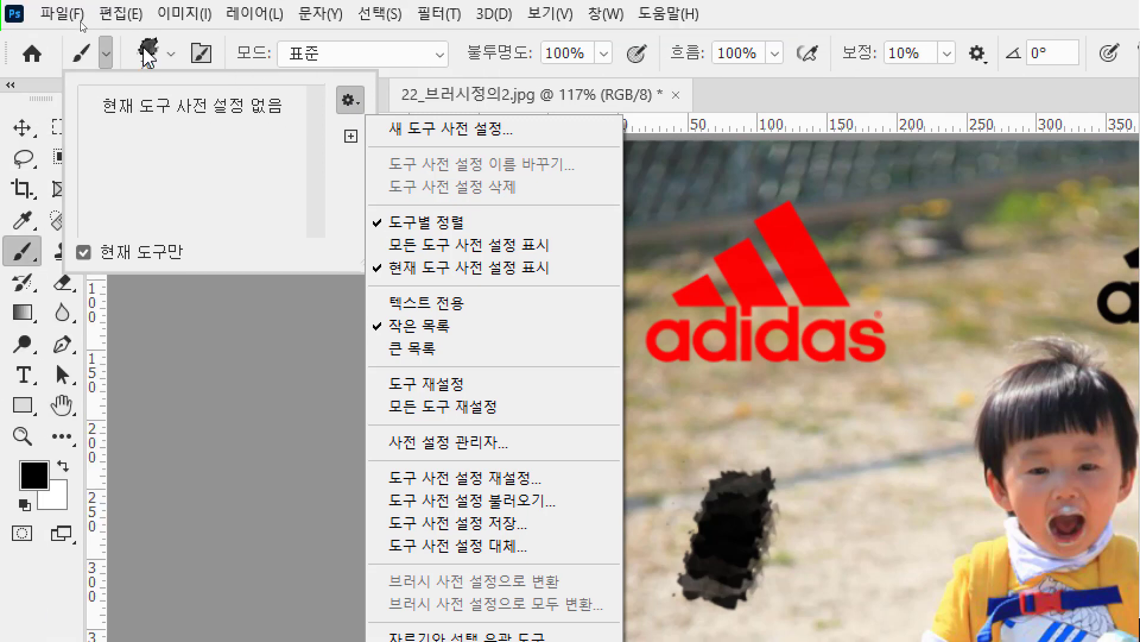
pyautogui.click(172, 53)
# Add the legacy brush set (레거시 브러시) to the brush presets.
pyautogui.click(171, 54)
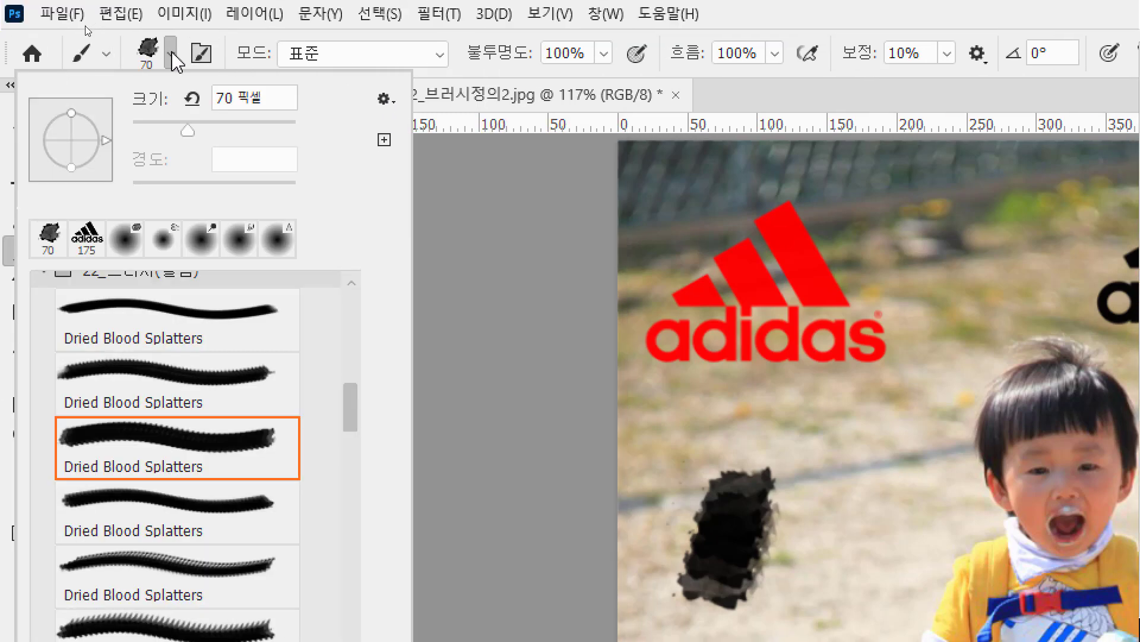
pyautogui.click(384, 101)
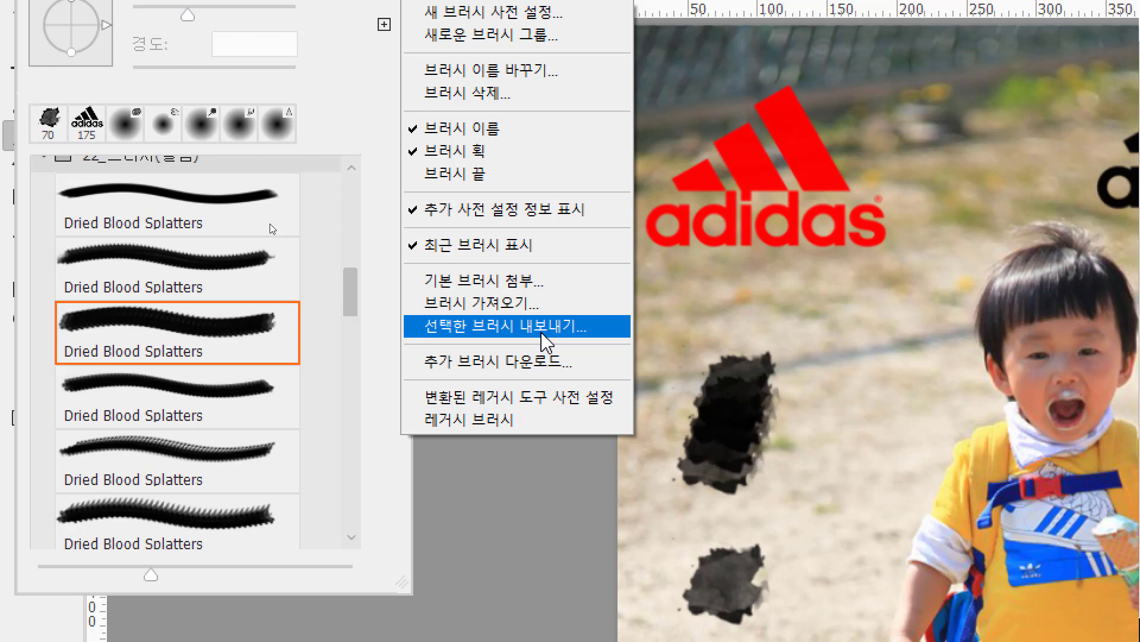
pyautogui.click(523, 421)
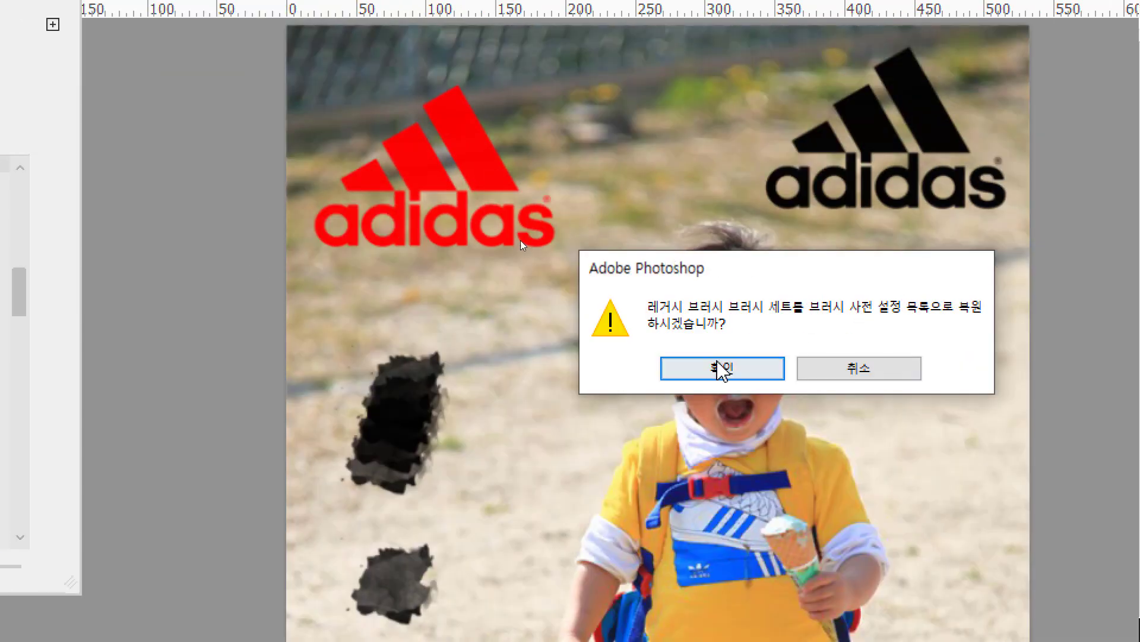
pyautogui.click(721, 369)
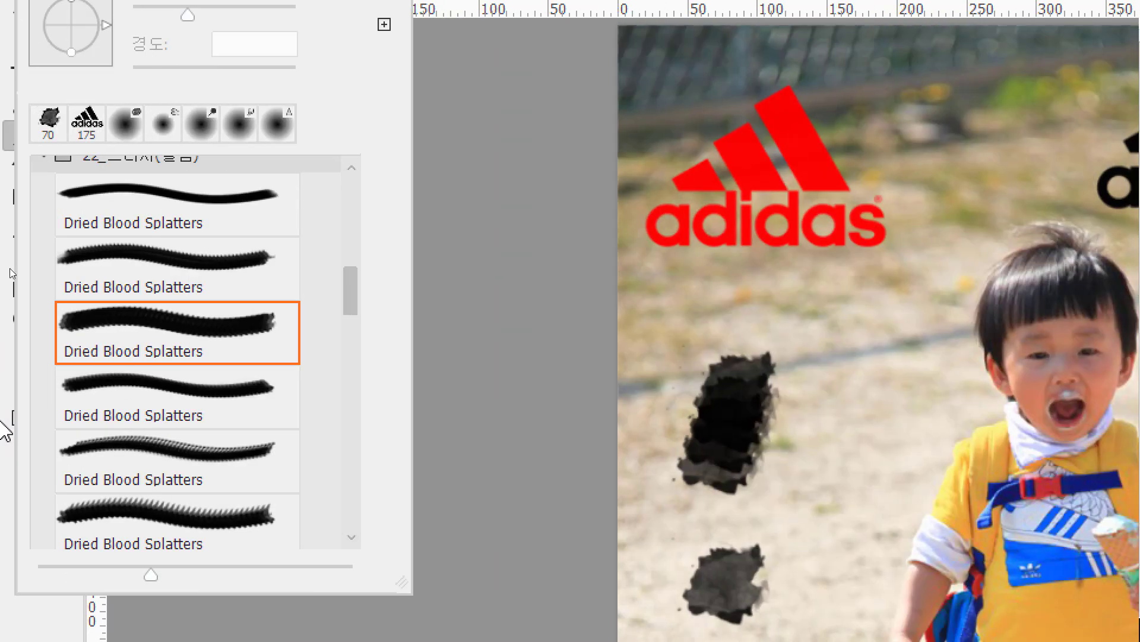
# Expand the 레거시 브러시 group at the end of the brush list, look through its subfolders and close the brush picker.
pyautogui.scroll(-5, 182, 444)
pyautogui.scroll(-10, 182, 444)
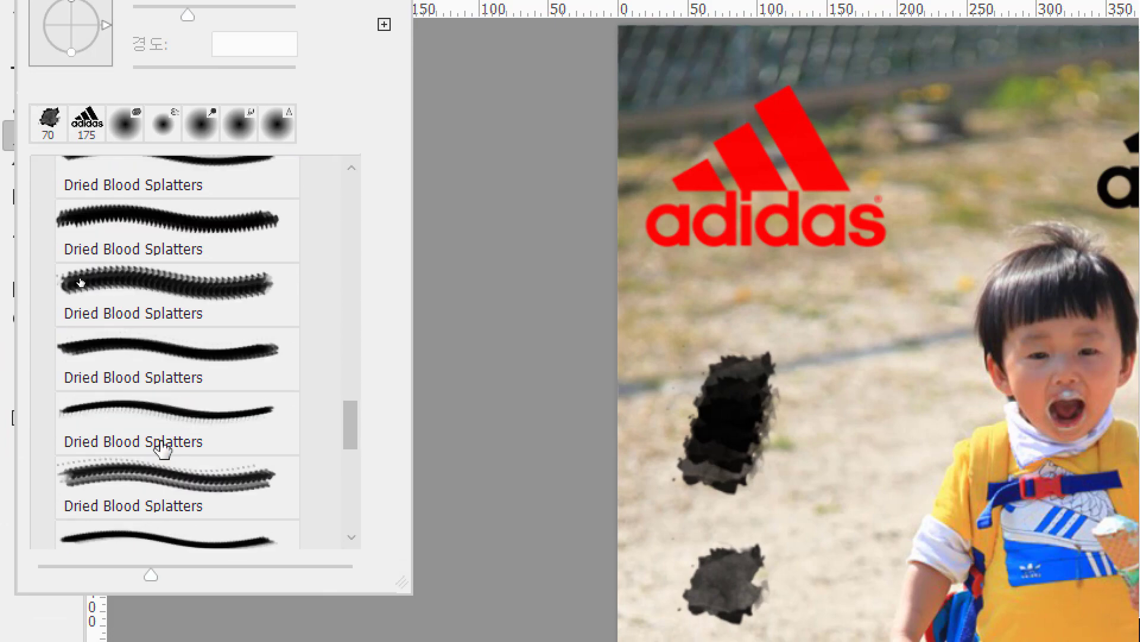
pyautogui.scroll(-2, 159, 458)
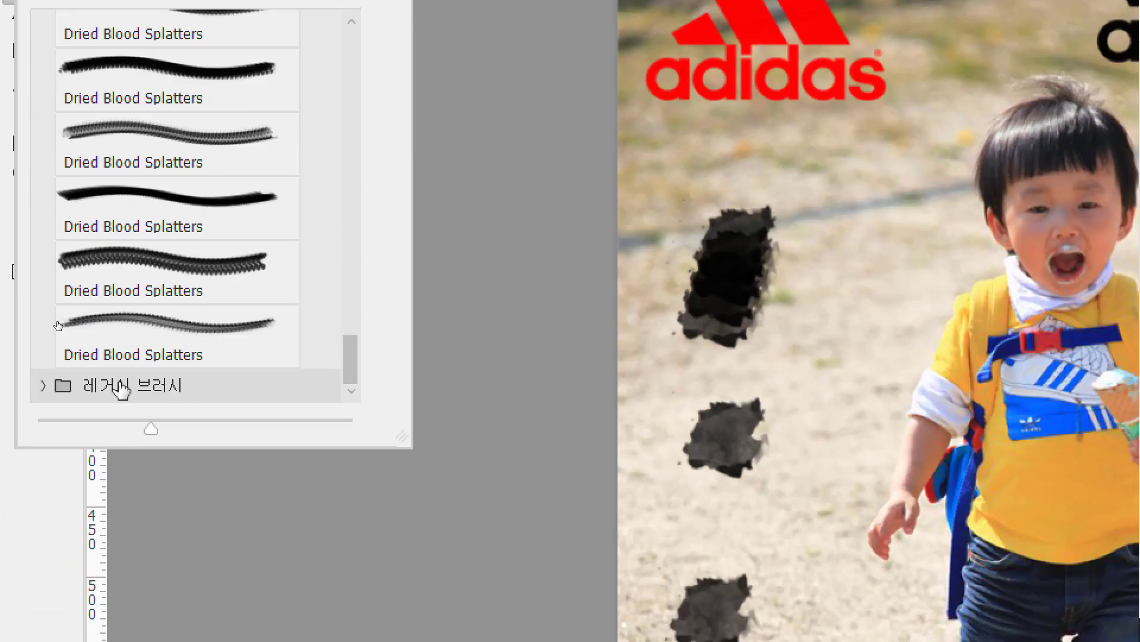
pyautogui.click(46, 387)
pyautogui.scroll(-5, 179, 300)
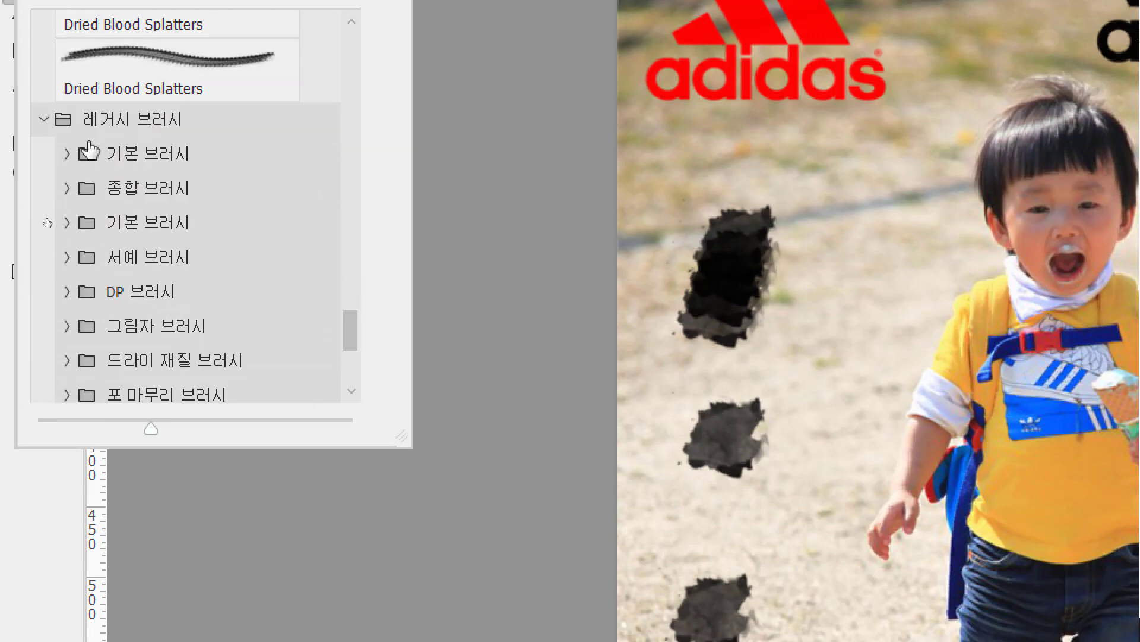
pyautogui.scroll(-1, 101, 130)
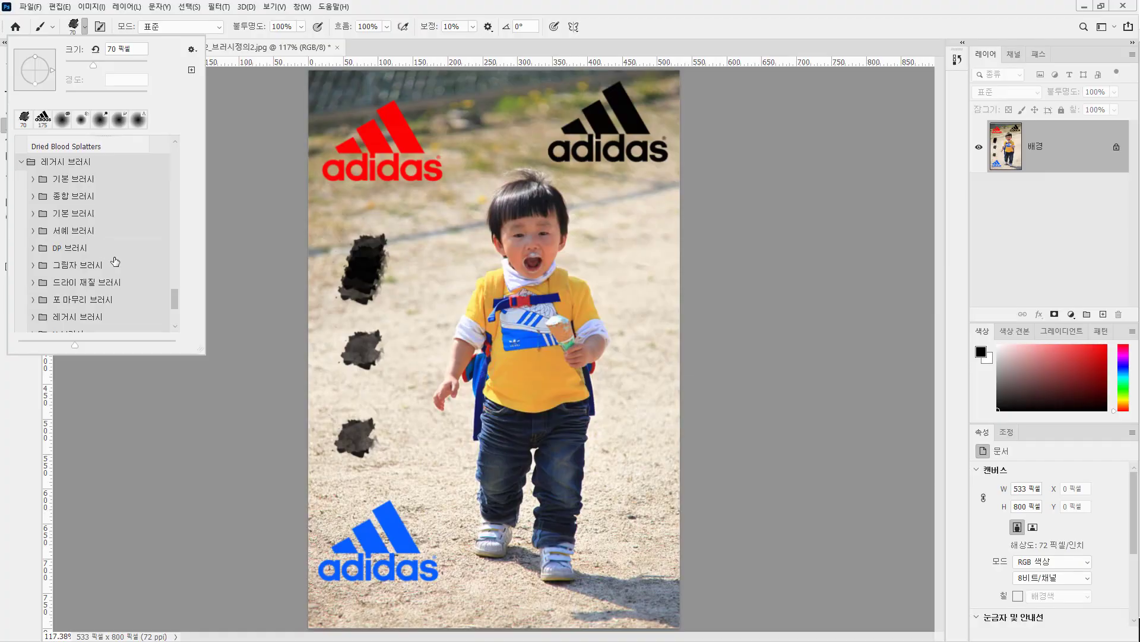
pyautogui.click(634, 4)
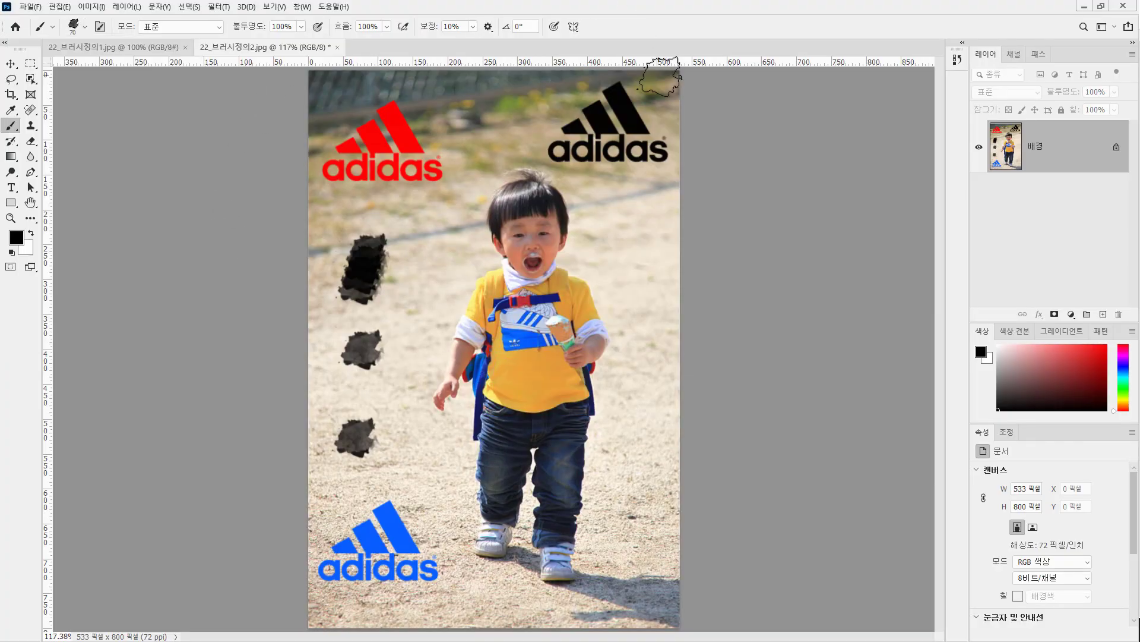